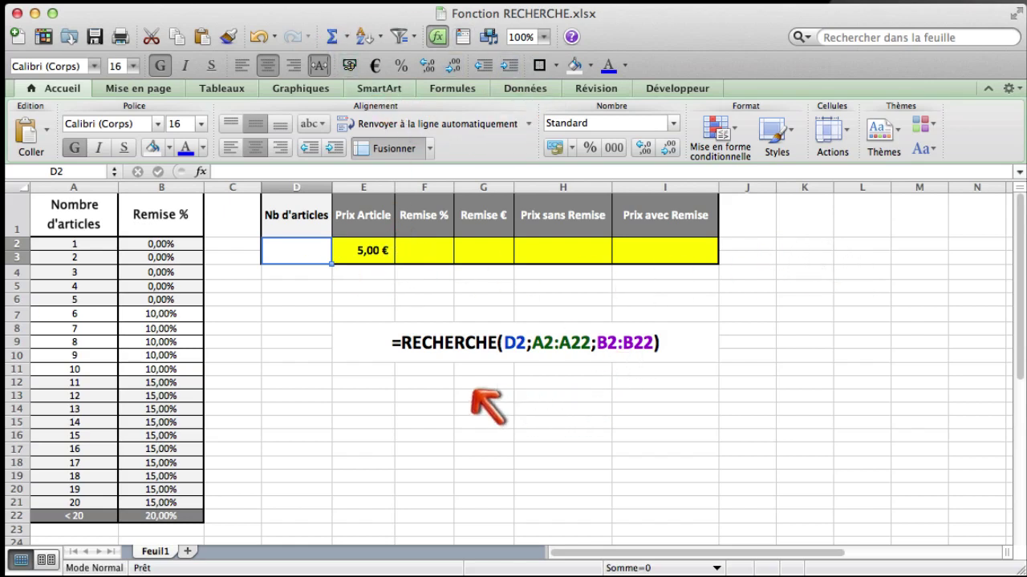
Step: Examine the discount table in A1:B22 and the order table's headers and article price in E2
left_click(480, 383)
left_click(384, 221)
left_click(297, 216)
left_click_drag(74, 215, 160, 518)
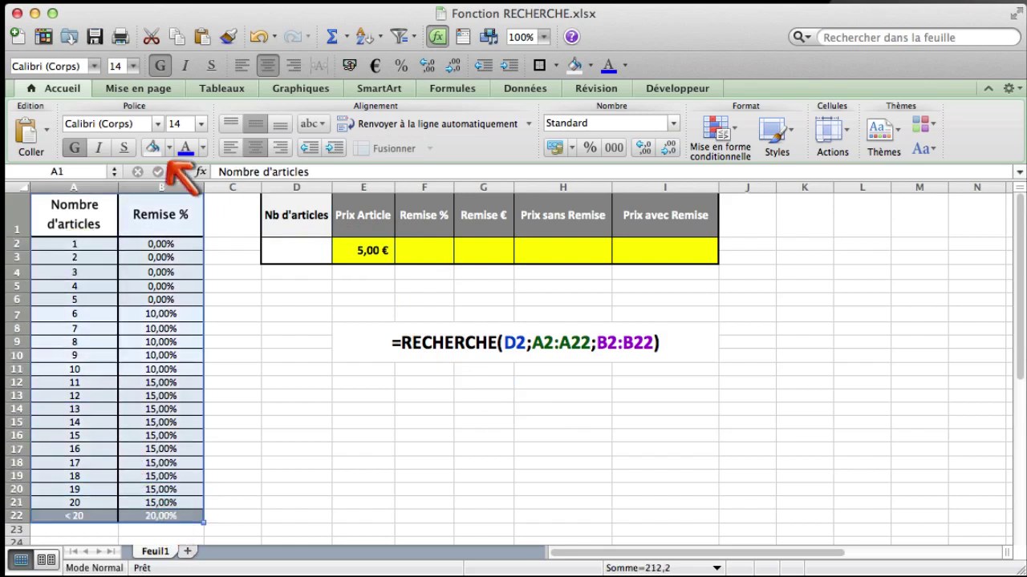
left_click(229, 300)
left_click_drag(76, 244, 72, 417)
left_click(80, 331)
left_click_drag(168, 260, 170, 375)
left_click(317, 340)
left_click_drag(325, 229, 511, 261)
left_click(362, 287)
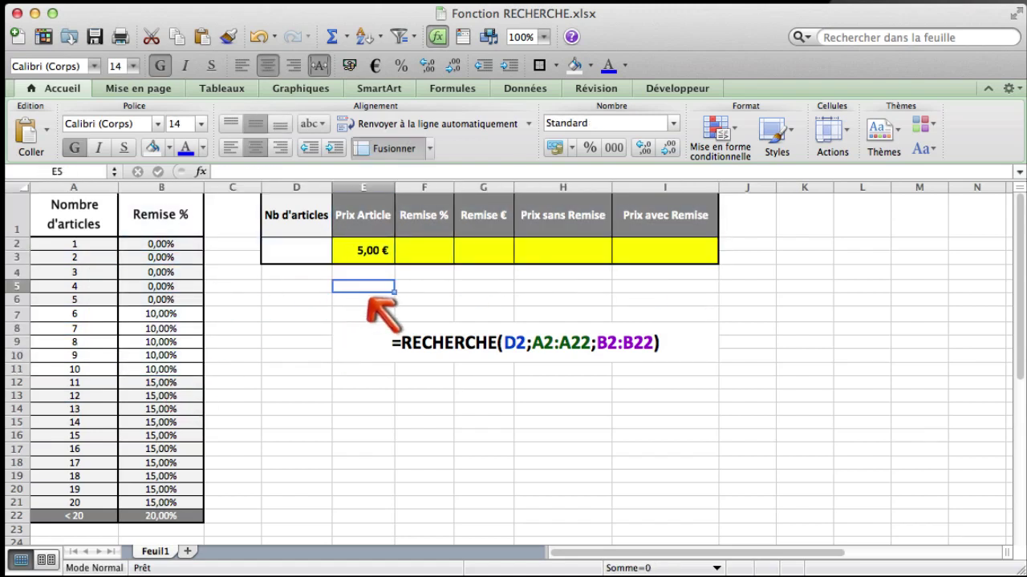
left_click(370, 261)
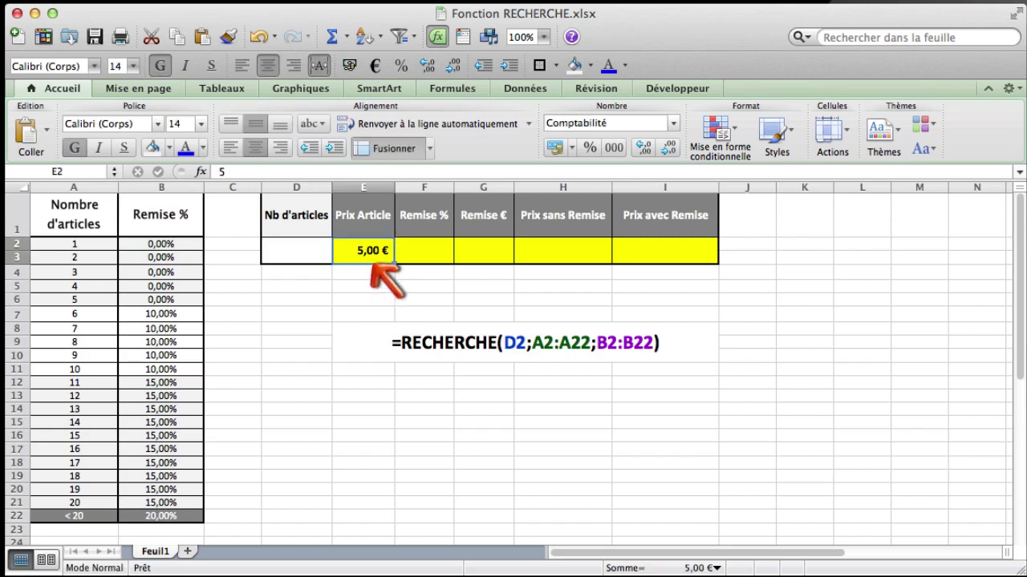
Step: Enter 1 as the number of articles in D2
left_click(296, 250)
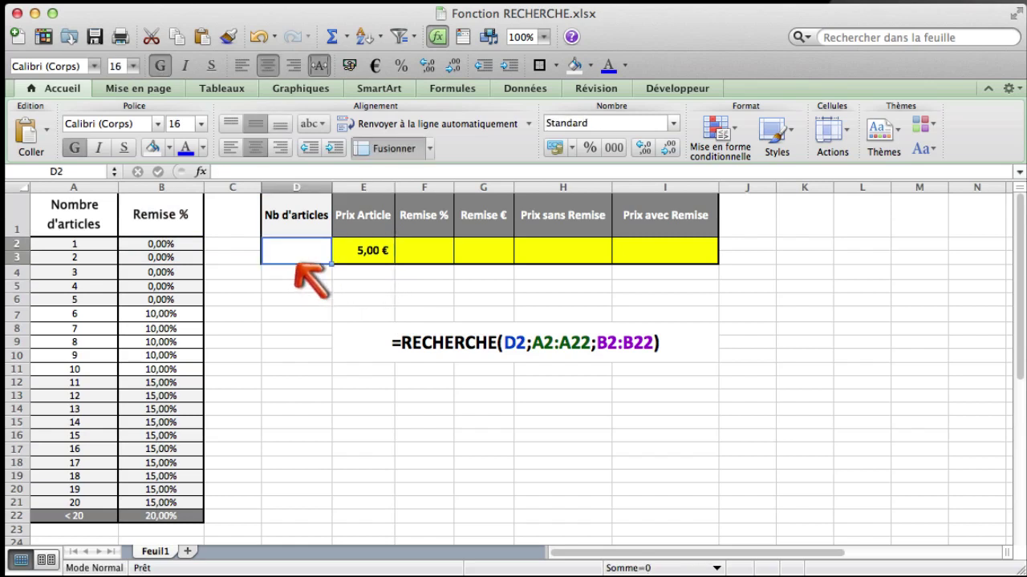
type("1")
key("Return")
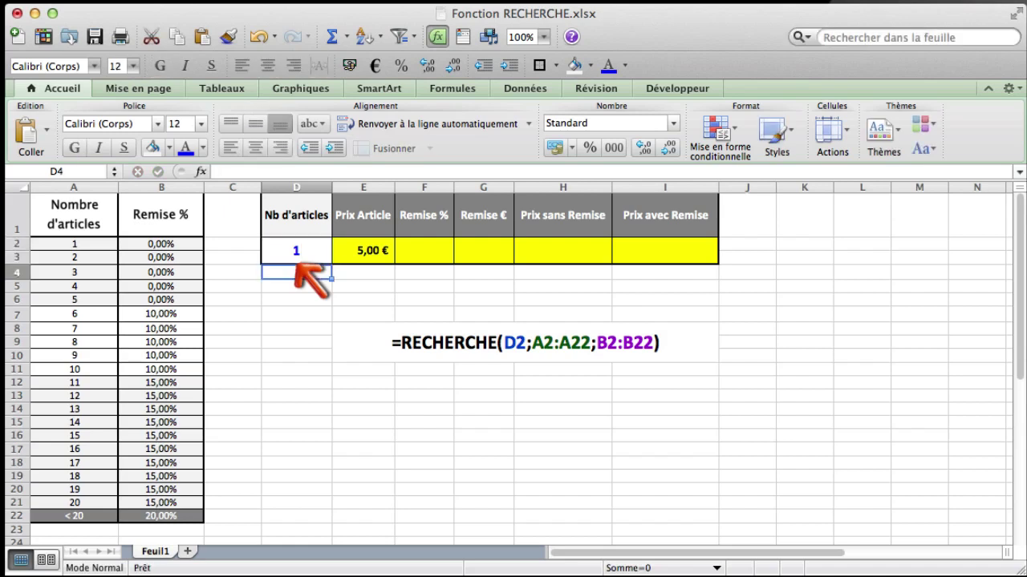
Step: Calculate the price without discount in H2 with the formula =E2*D2
key("Up")
key("Right")
key("Right")
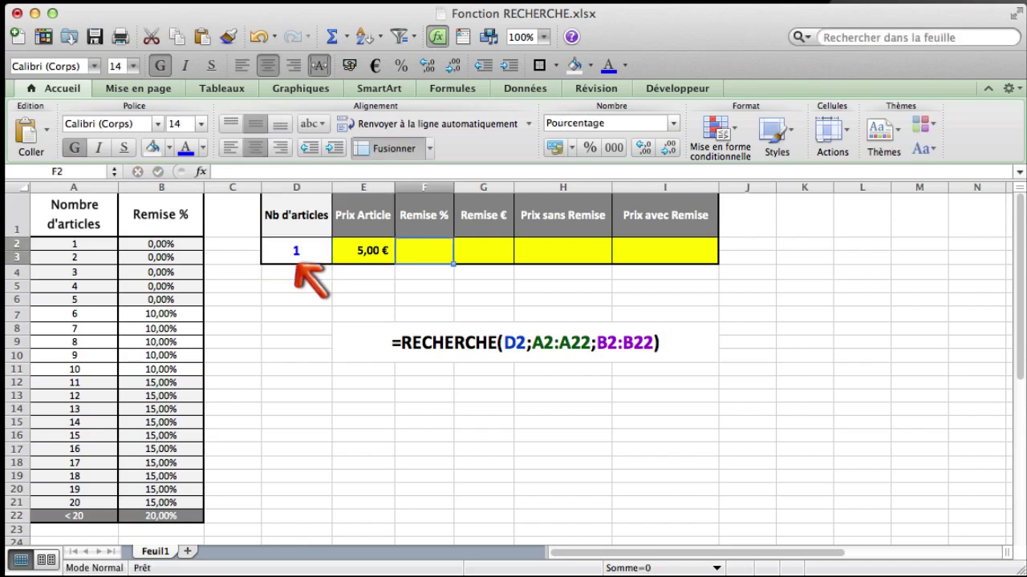
key("Right")
key("Right")
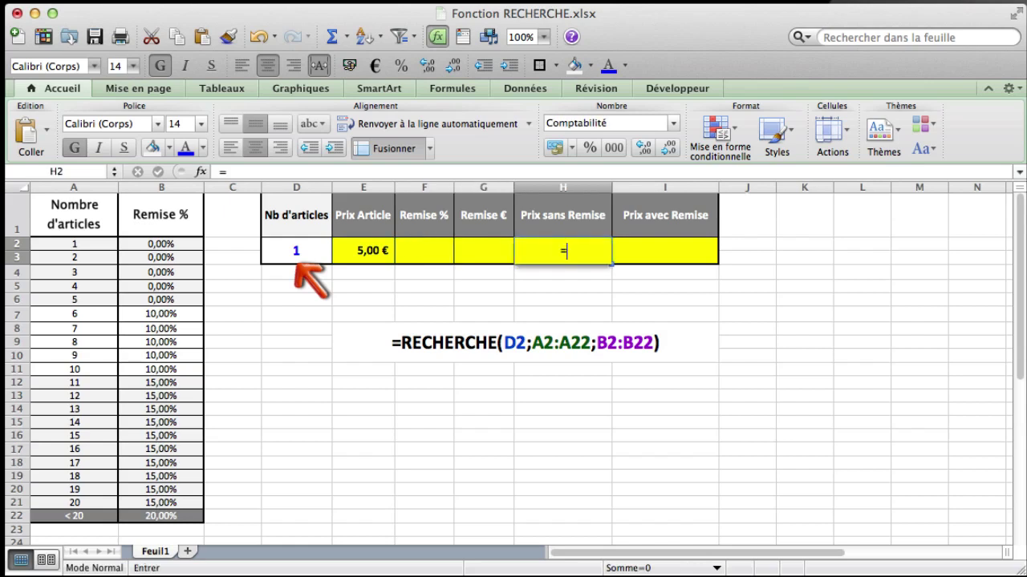
type("=")
left_click(371, 254)
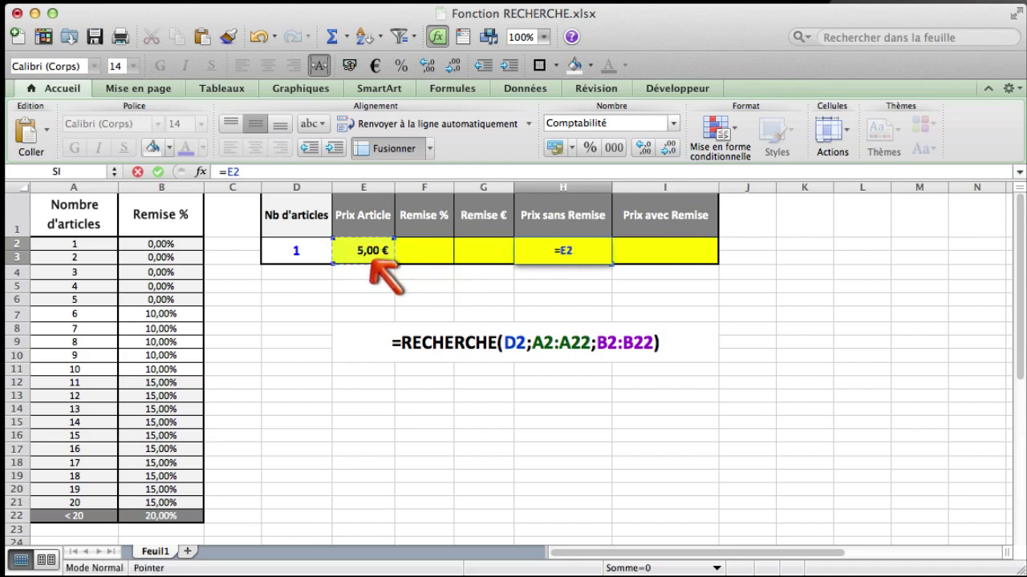
type("*")
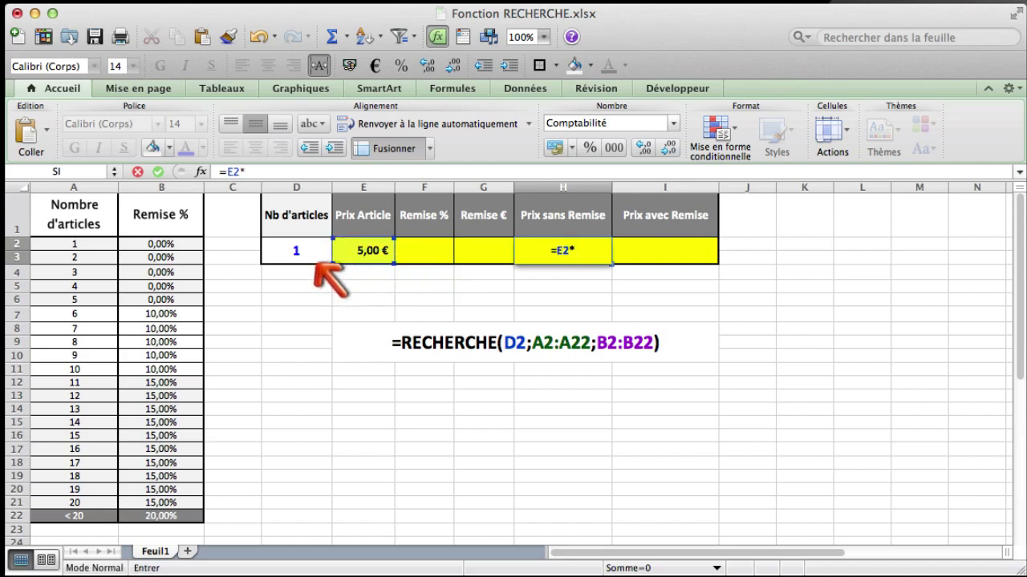
left_click(296, 251)
key("Return")
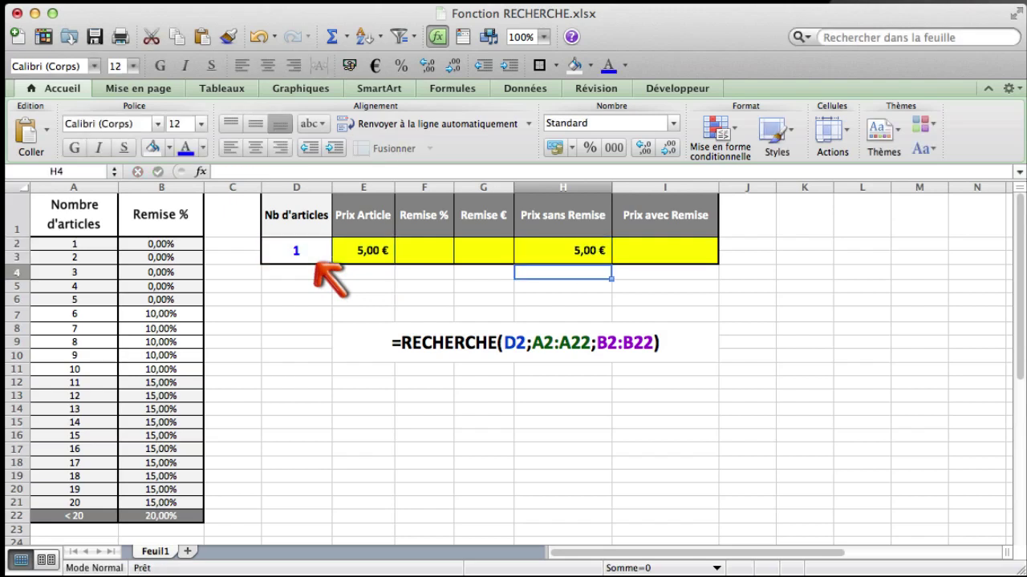
Step: Test the undiscounted price with 2 articles in D2, and reset the quantity to 1
left_click(316, 261)
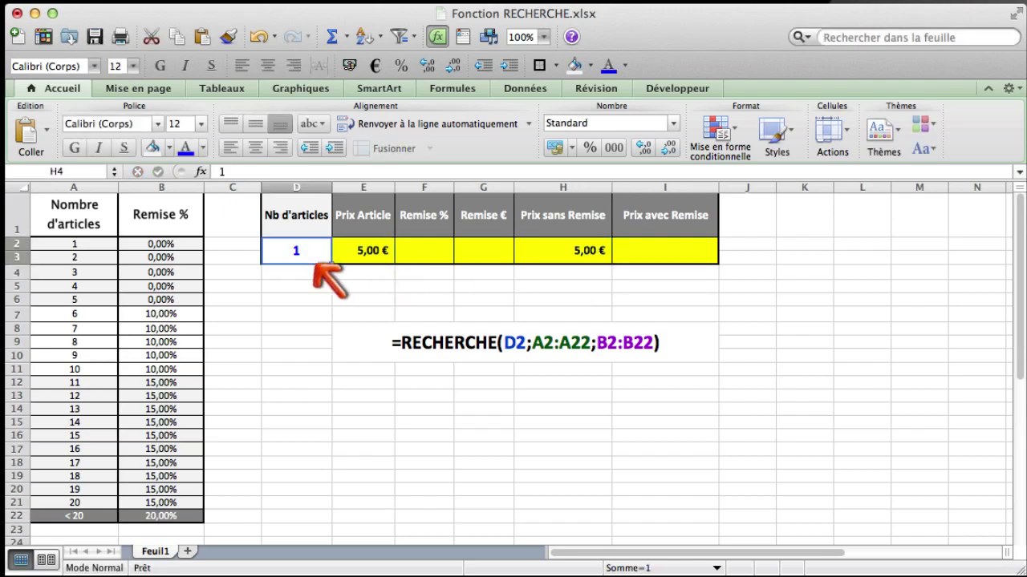
type("2")
key("Return")
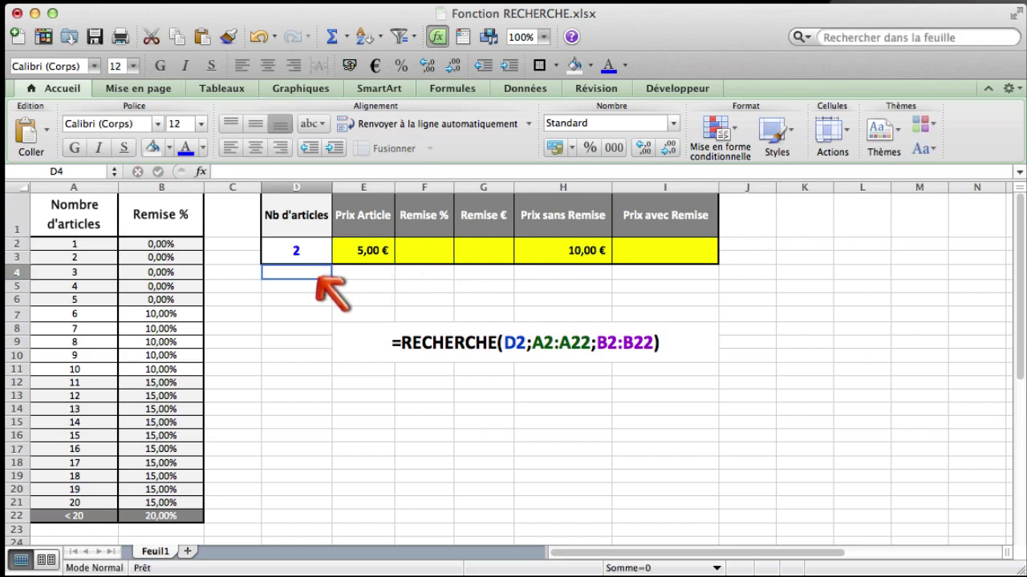
left_click(310, 258)
key("Return")
left_click(310, 259)
Step: Look up the discount percentage in F2 with the formula =RECHERCHE(D2;A2:A21;B2:B21)
left_click(424, 250)
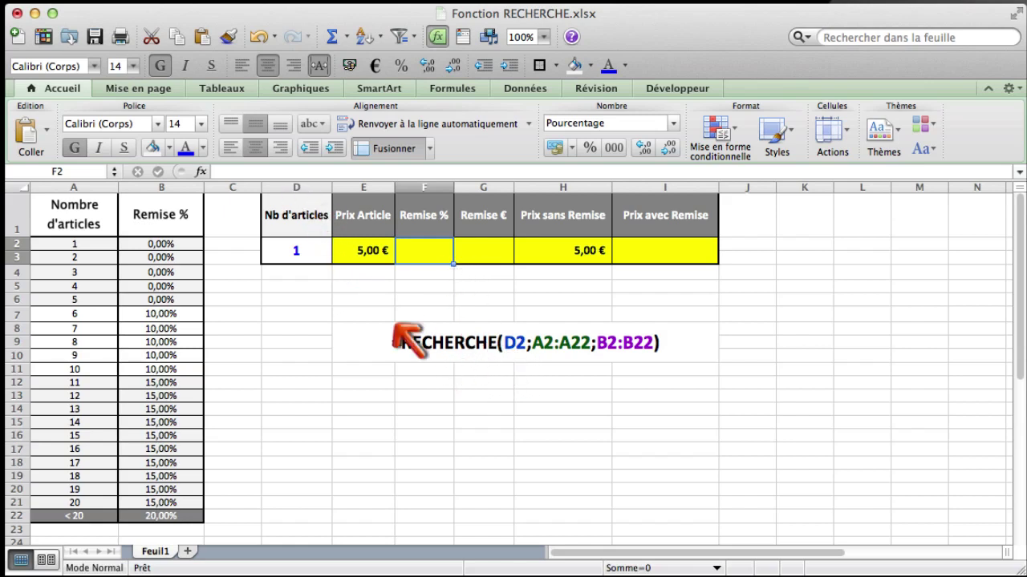
key("F2")
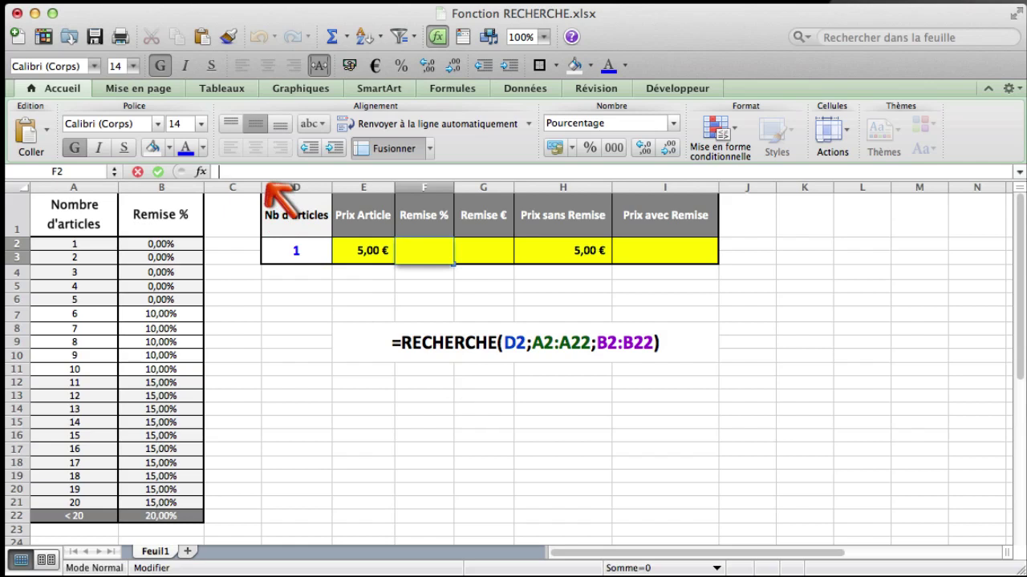
type("=recherche")
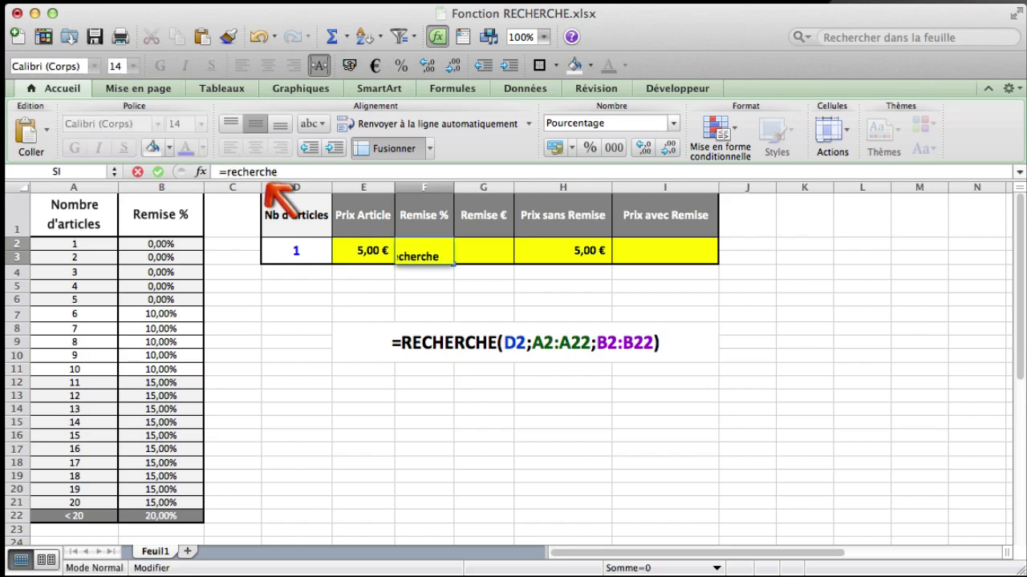
type("(")
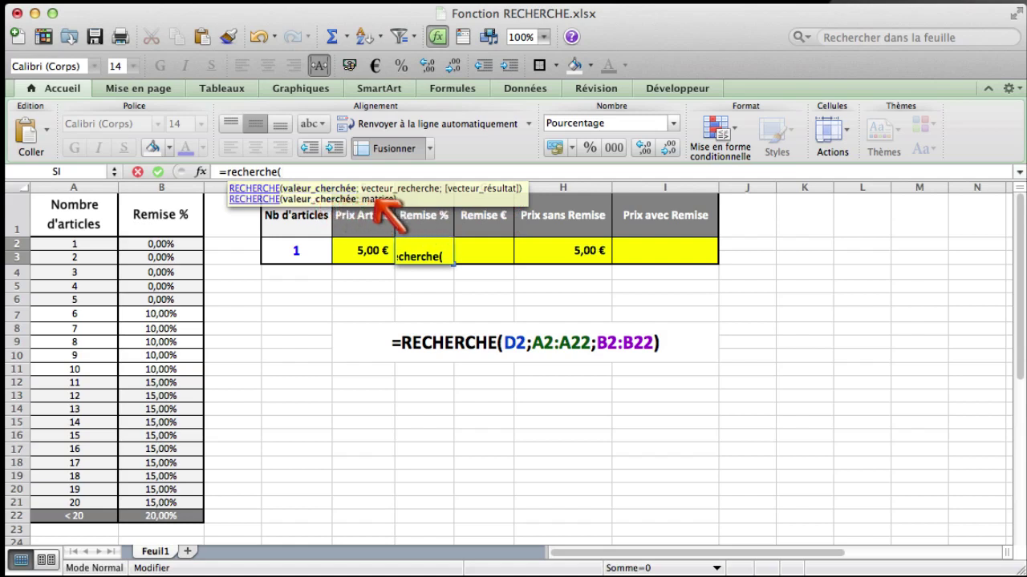
left_click(428, 360)
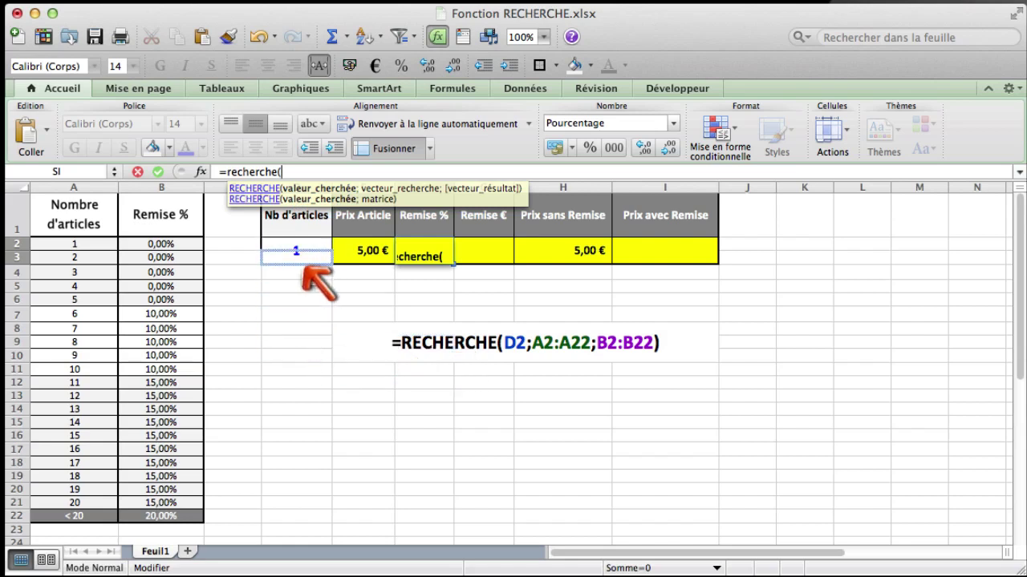
left_click(305, 261)
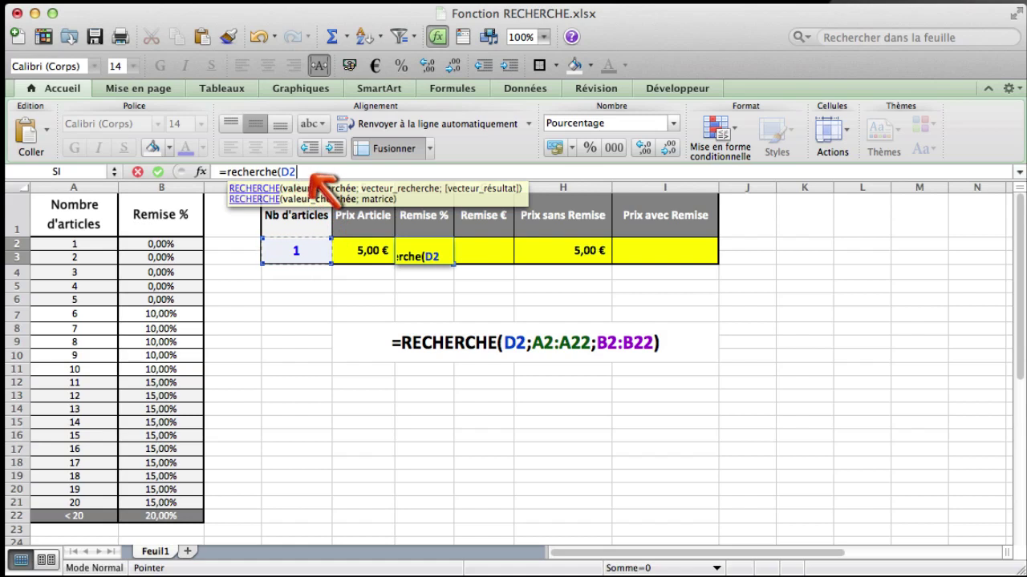
type(";")
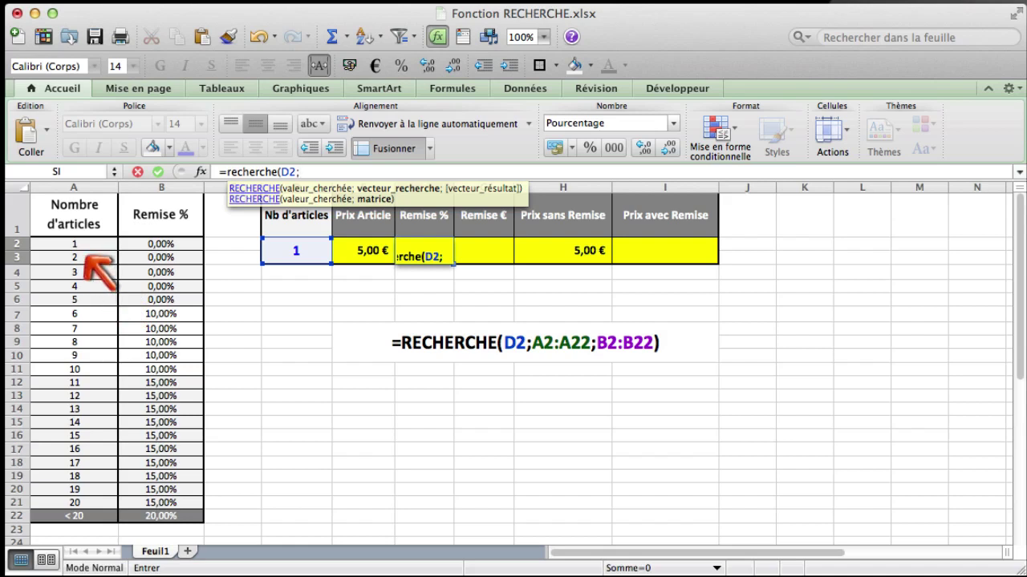
left_click_drag(85, 244, 89, 509)
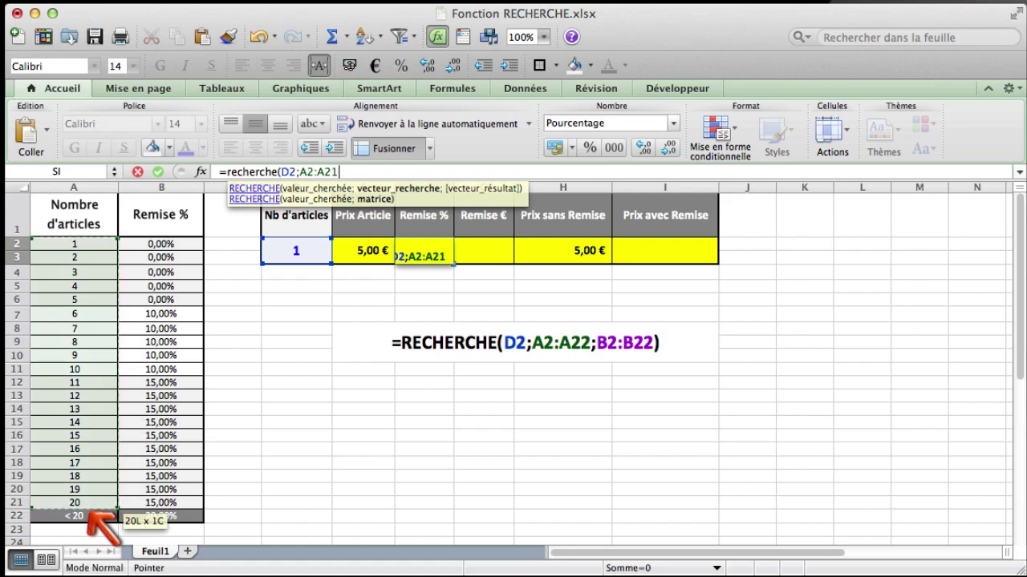
type(";")
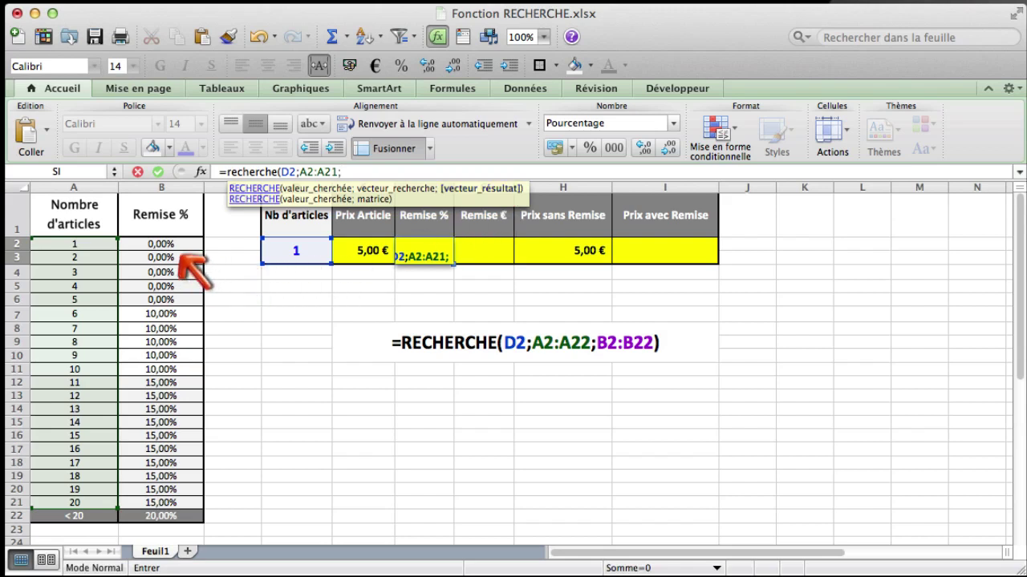
left_click_drag(181, 245, 194, 503)
type(")")
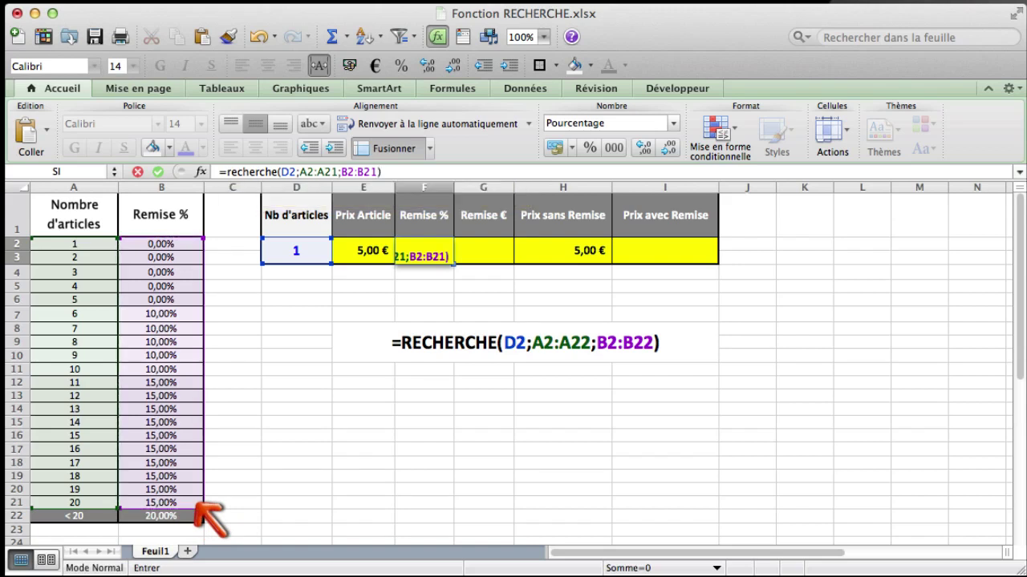
key("Return")
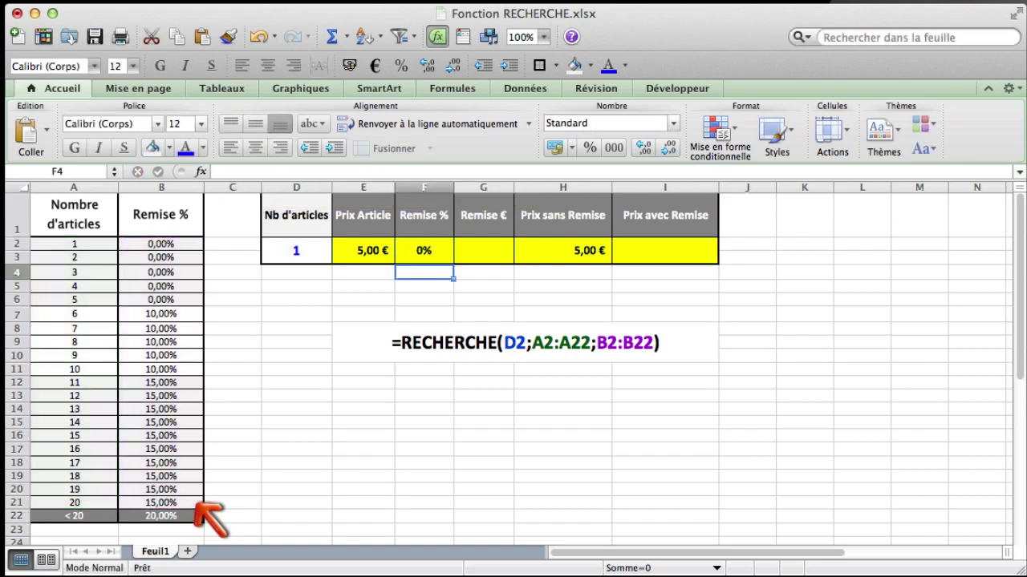
Step: Set the font size of the discount percentage cell F2 to 16
left_click(423, 257)
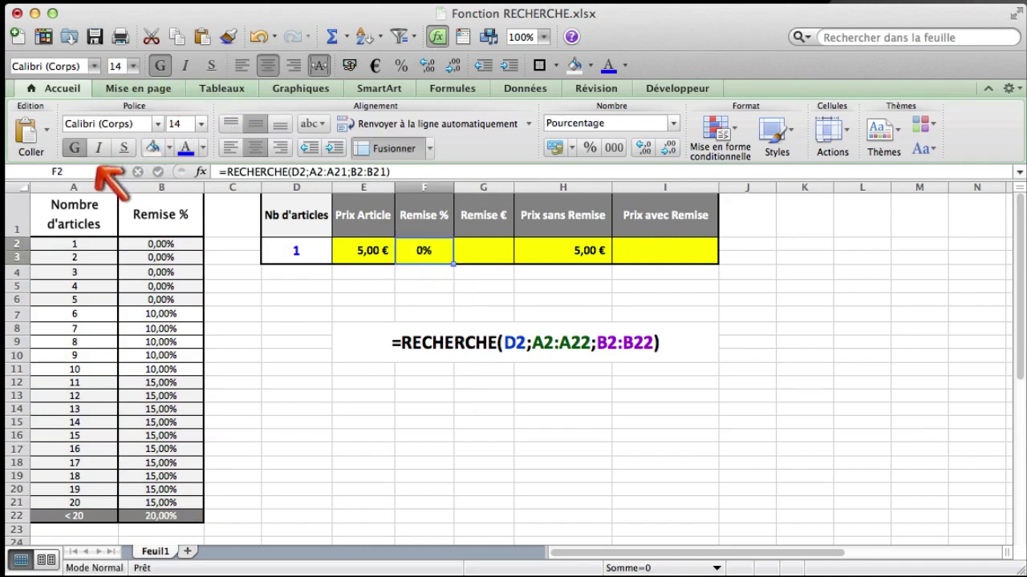
left_click(202, 123)
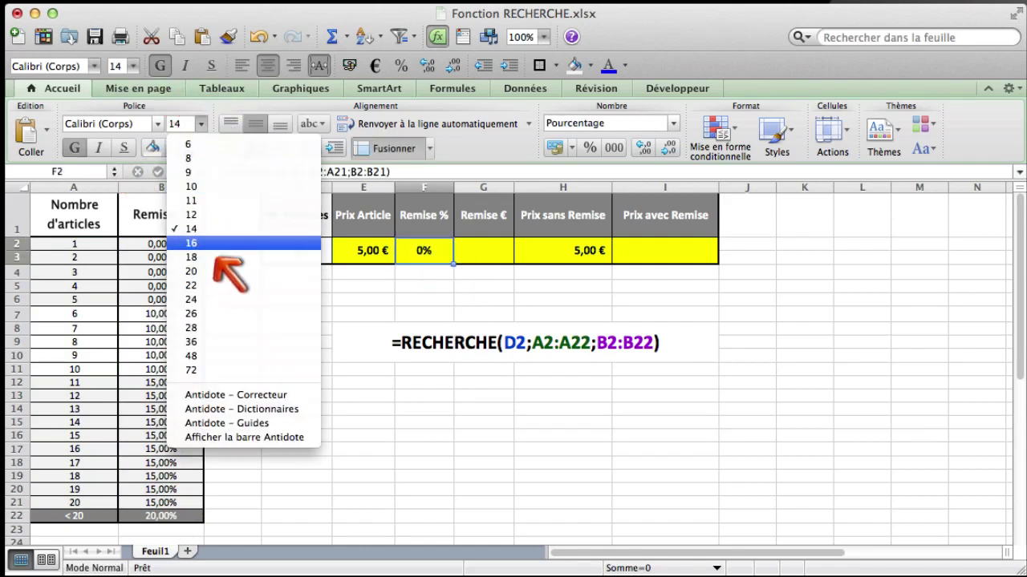
left_click(213, 255)
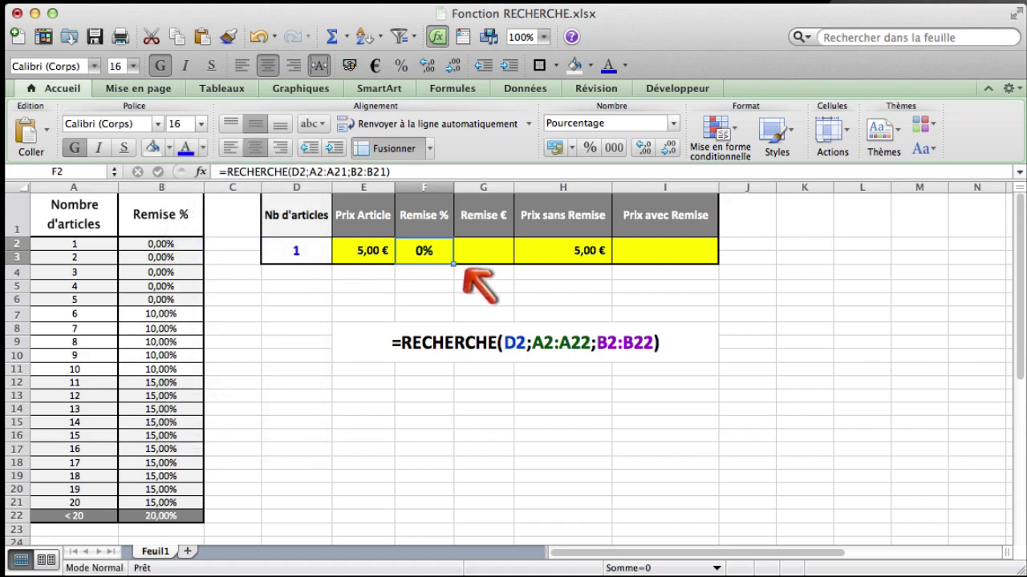
Step: Test the discount lookup with 2 and with 5 as the number of articles in D2
double_click(317, 259)
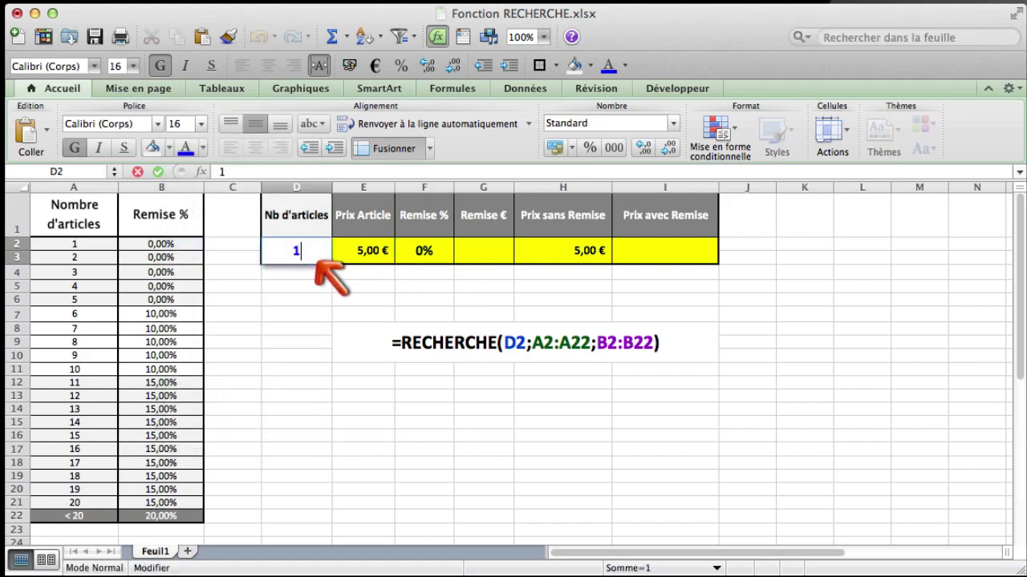
type("2")
key("Return")
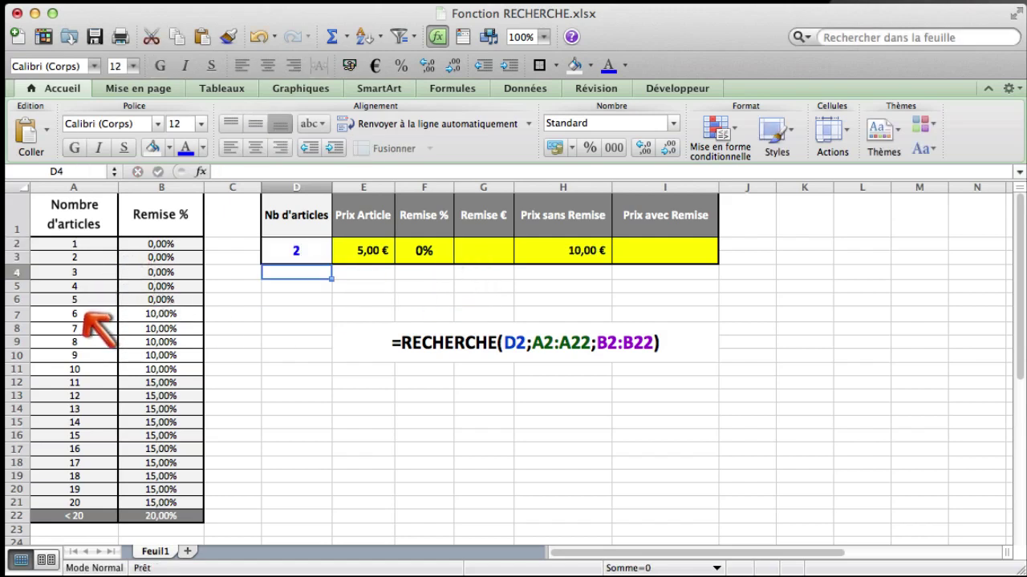
double_click(325, 261)
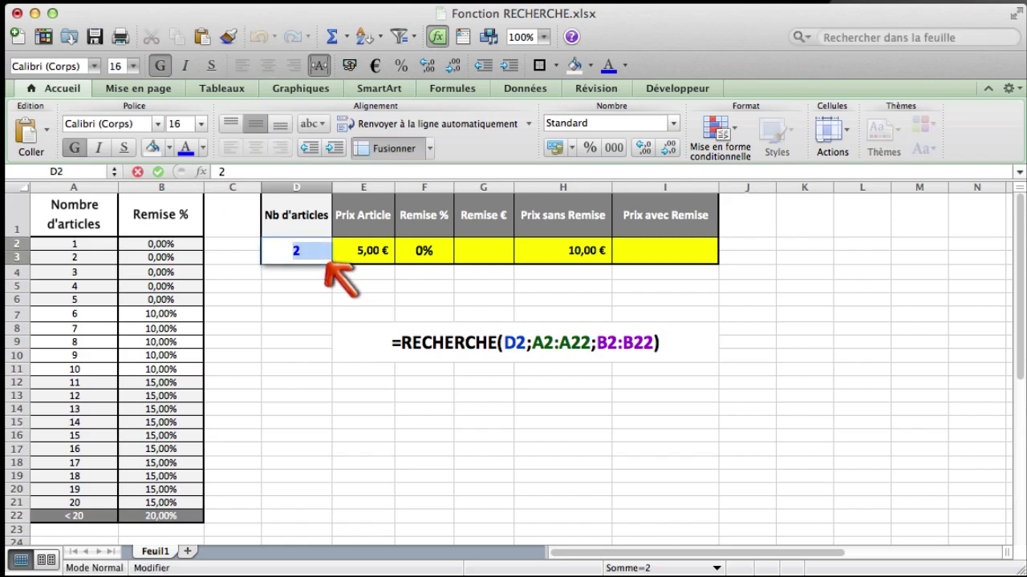
type("5")
key("Return")
Step: Set the number of articles in D2 to 7 and check the discount percentage in F2
left_click(325, 262)
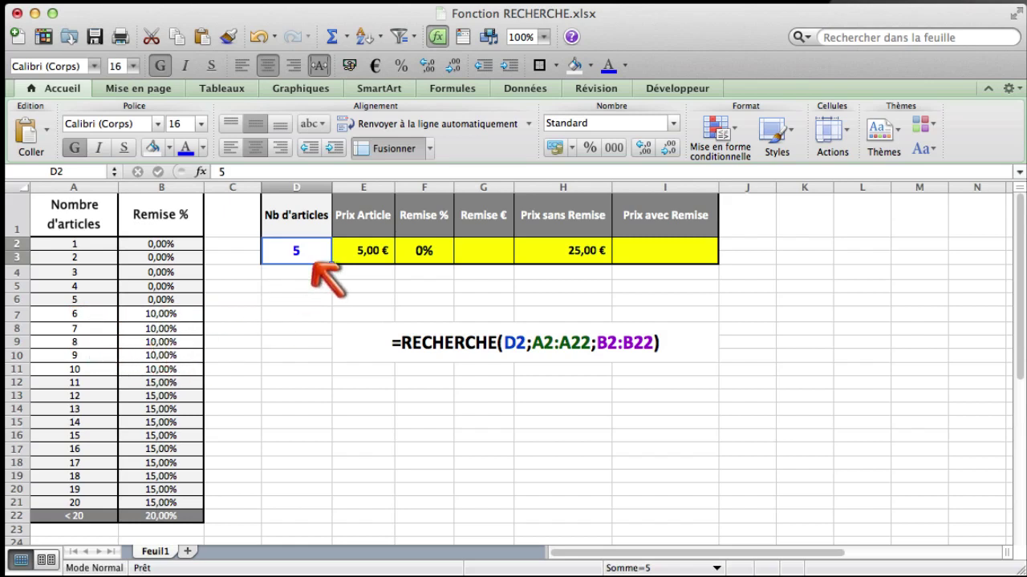
double_click(312, 261)
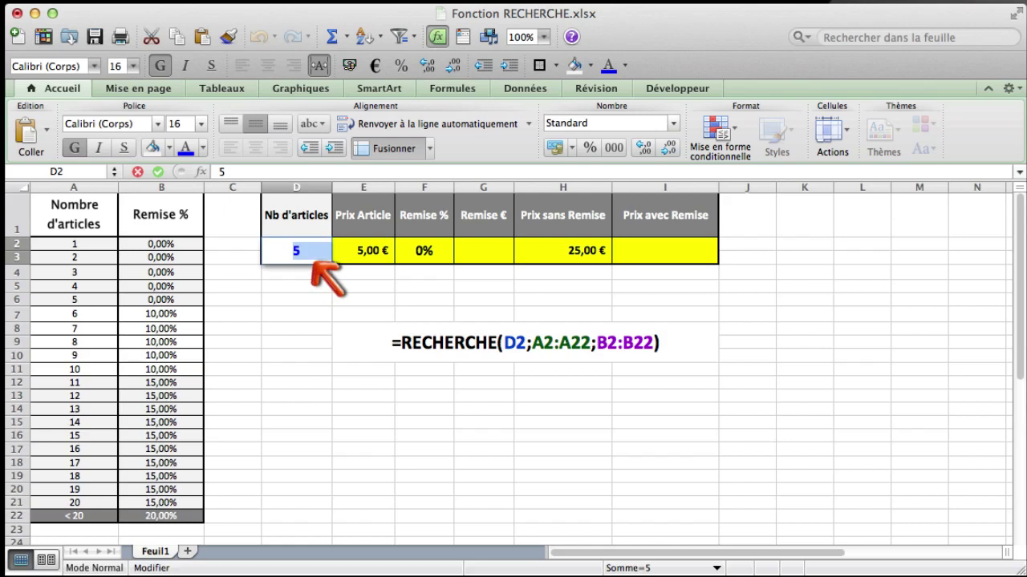
key("Return")
key("Up")
key("Right")
key("Right")
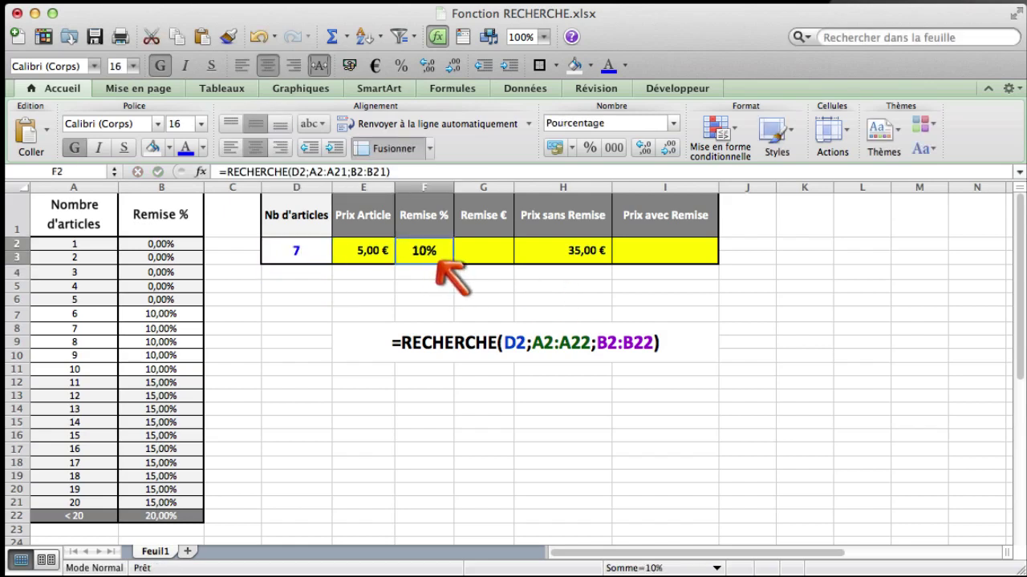
left_click(435, 271)
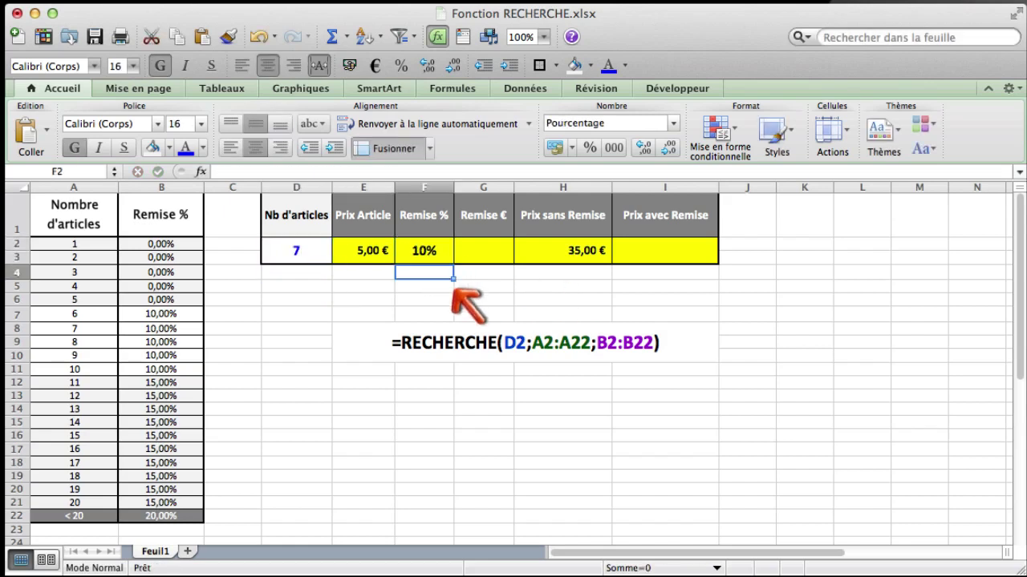
Step: Test the discount lookup with 16 and with 20 as the number of articles in D2
left_click(304, 260)
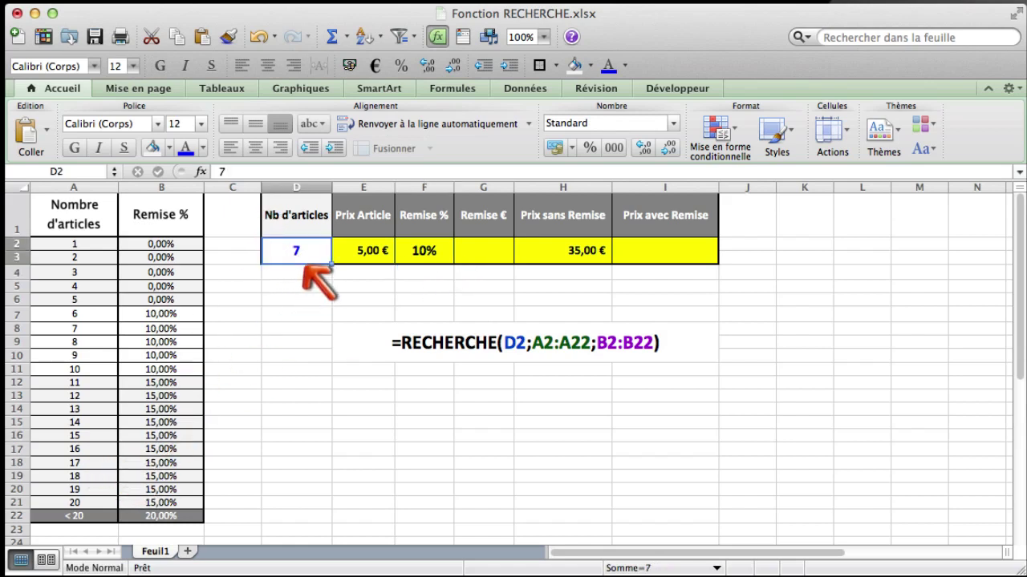
double_click(297, 255)
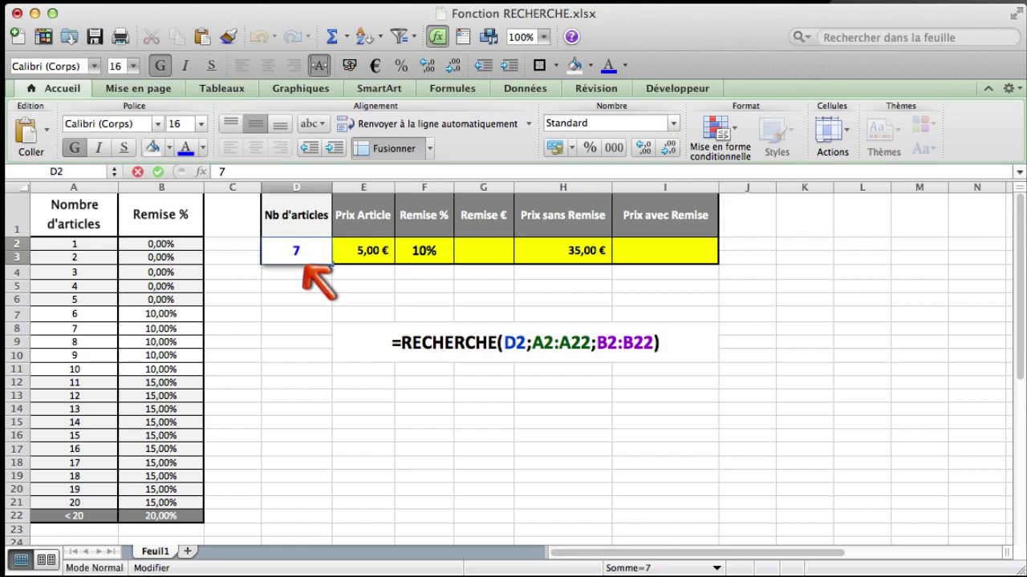
key("Return")
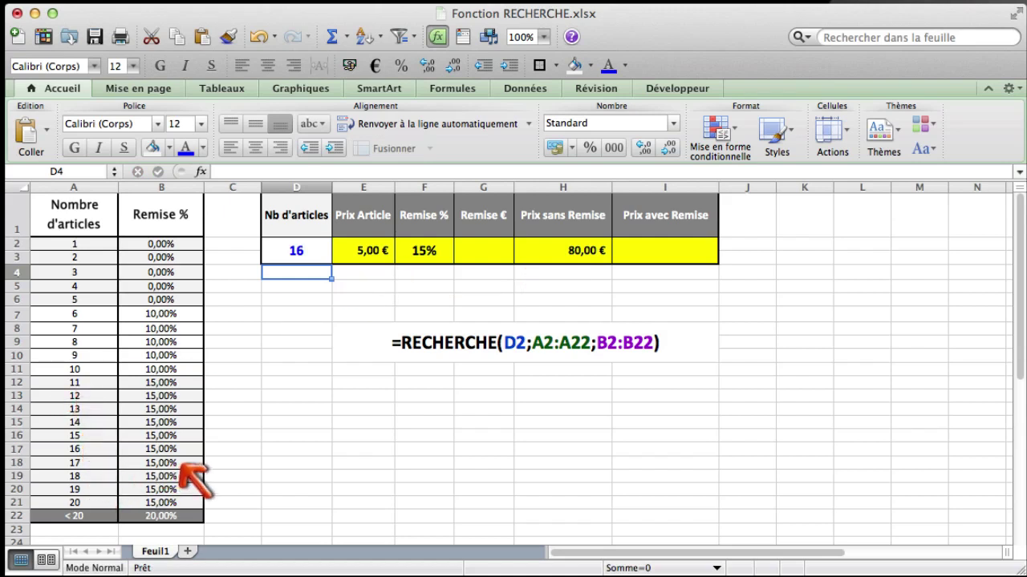
left_click(312, 262)
double_click(313, 261)
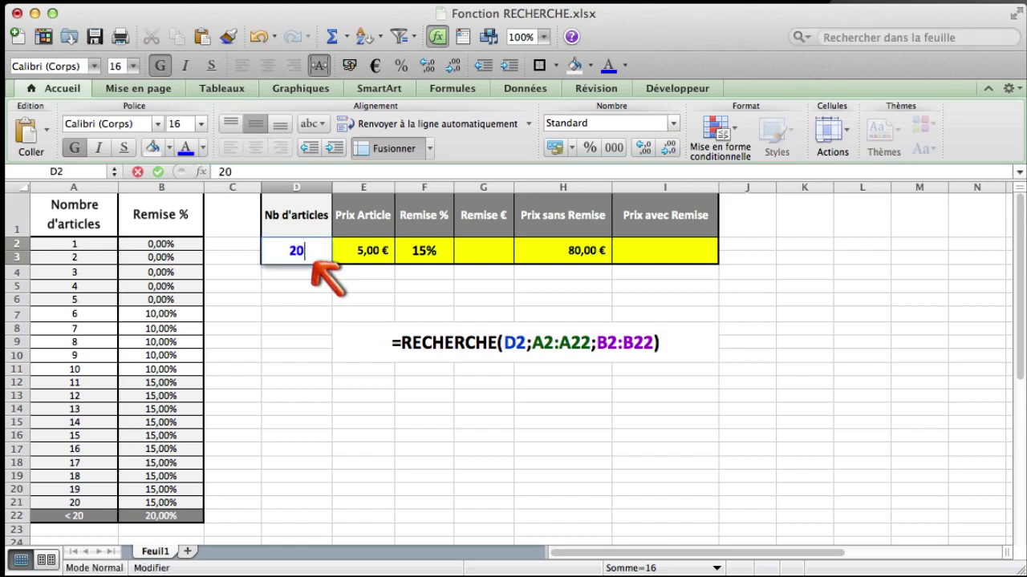
type("20")
key("Return")
Step: Test the discount lookup with 21 and with 50 as the number of articles in D2
left_click(313, 260)
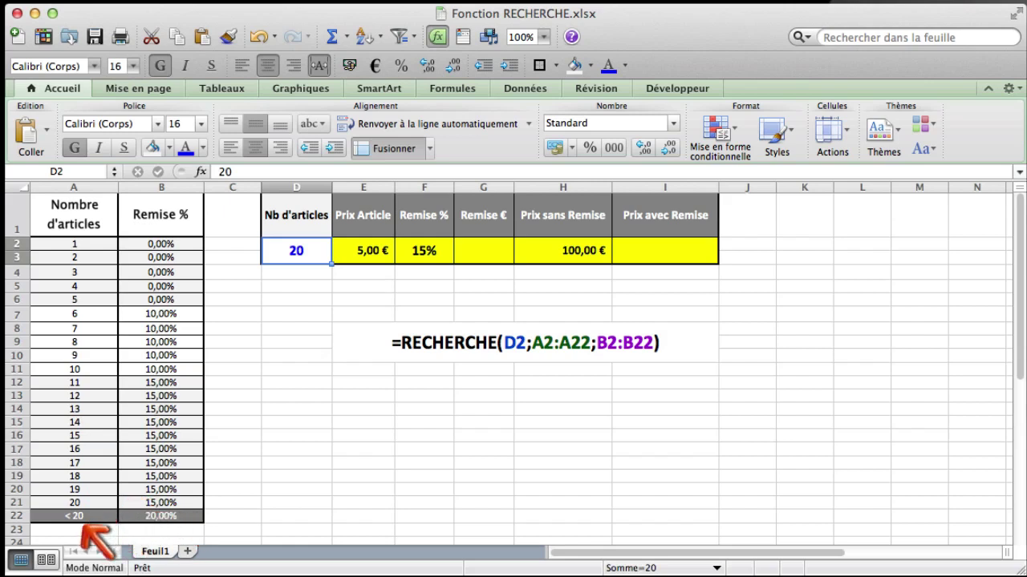
double_click(307, 267)
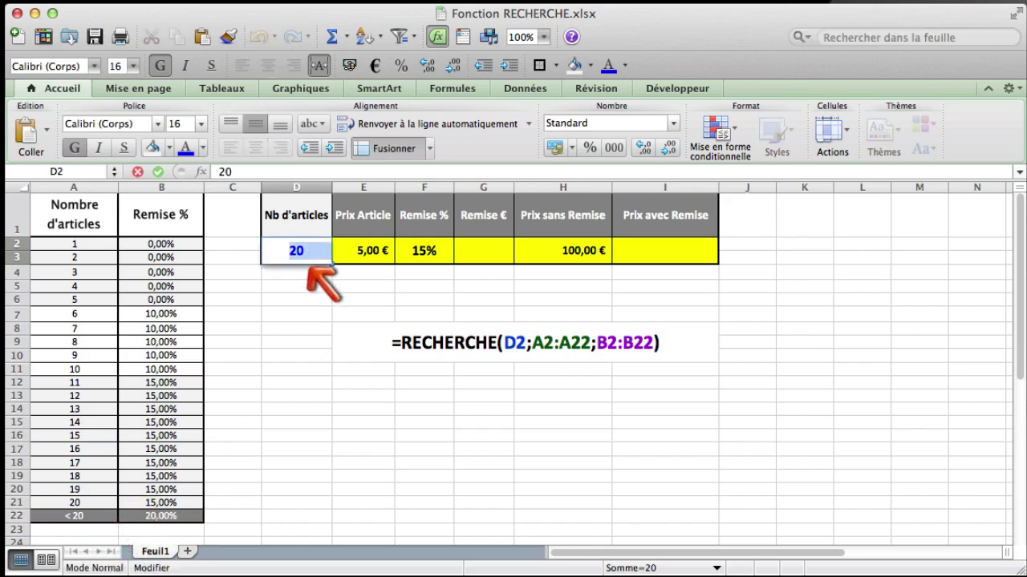
type("21")
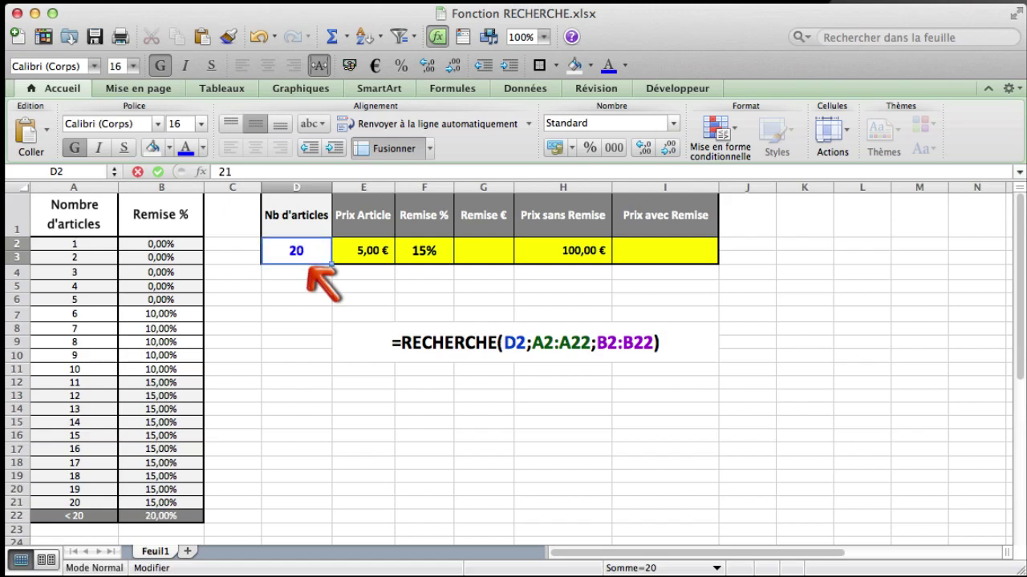
key("Return")
key("Up")
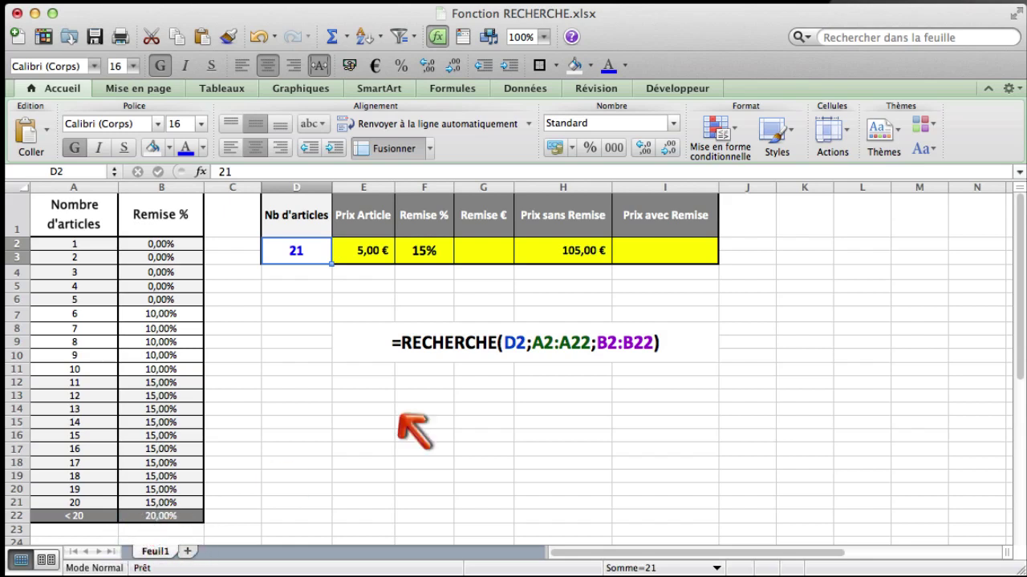
type("50")
key("Return")
left_click(300, 255)
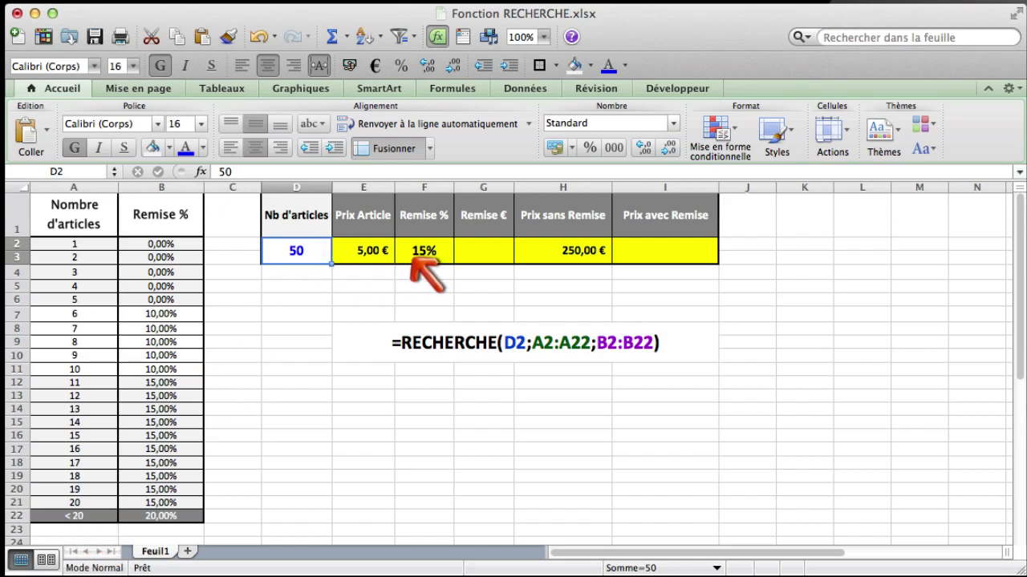
Step: Wrap the discount lookup in F2 in a condition: =SI(D2>20;B22;RECHERCHE(D2;A2:A21;B2:B21))
left_click(430, 258)
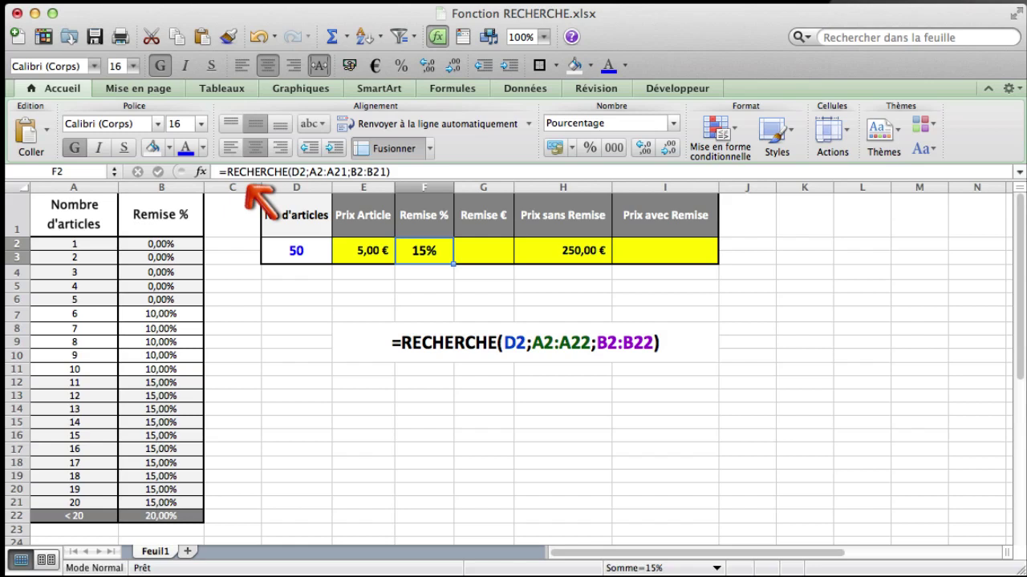
left_click(228, 172)
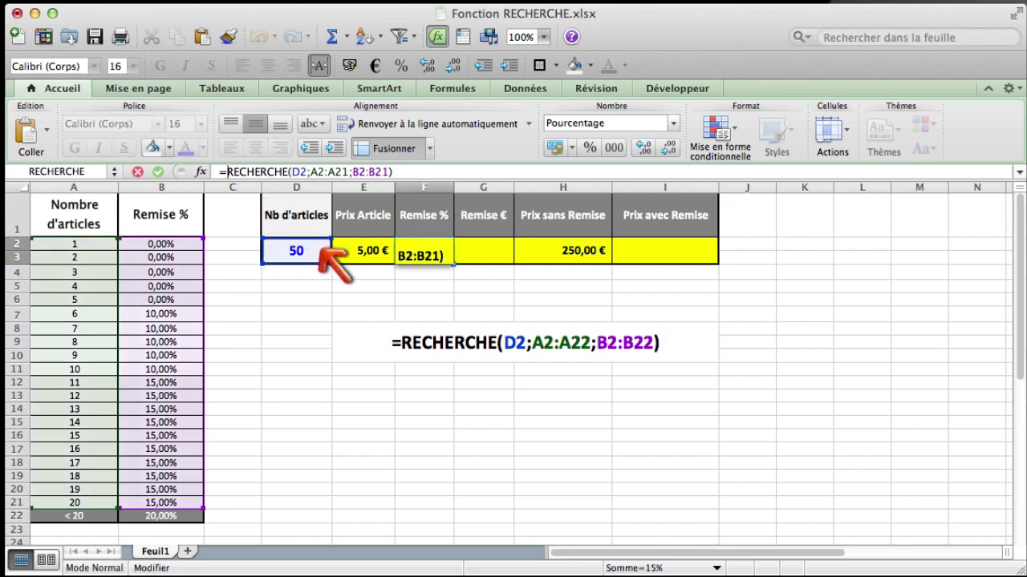
type("si")
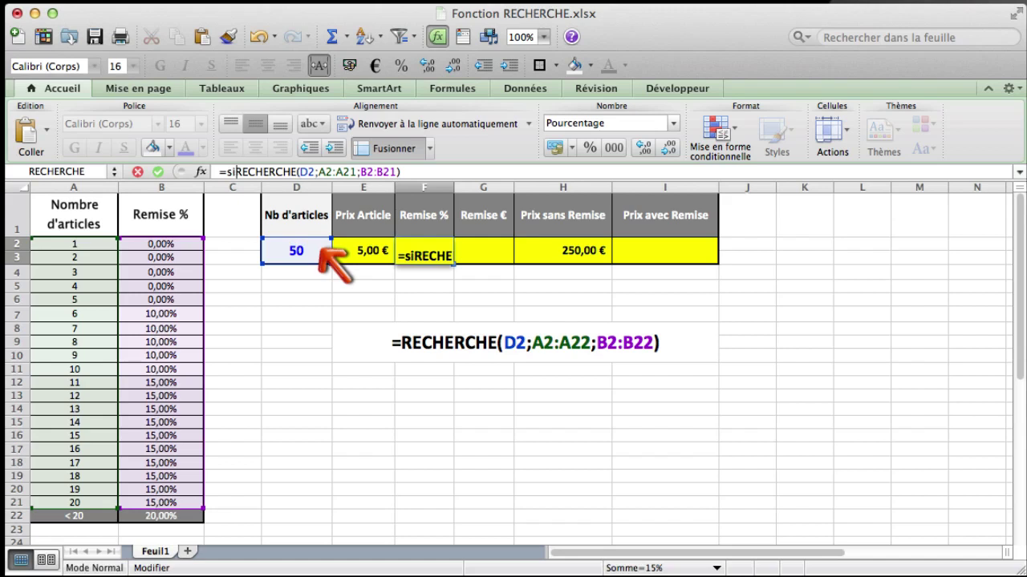
type("(")
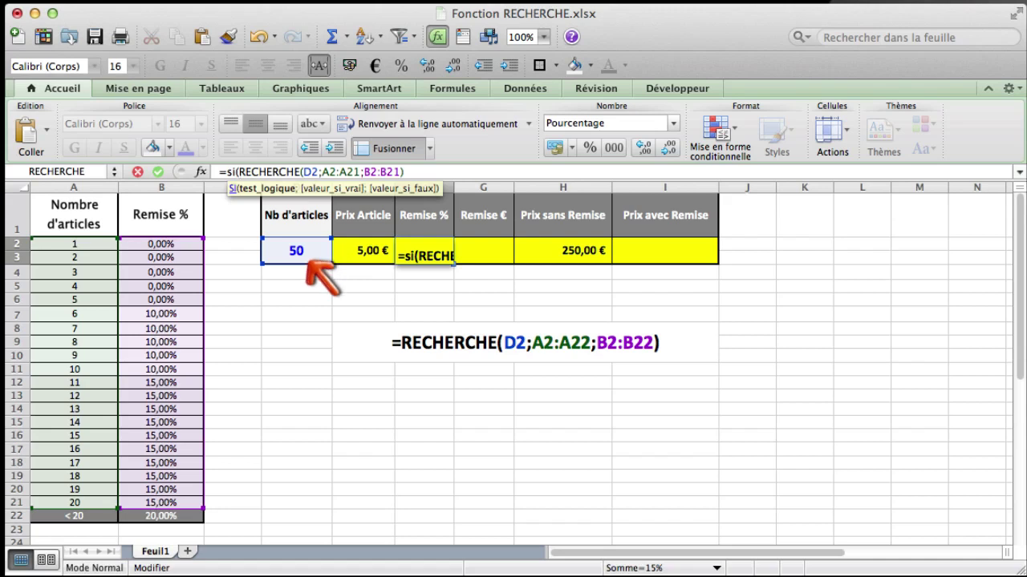
left_click(307, 257)
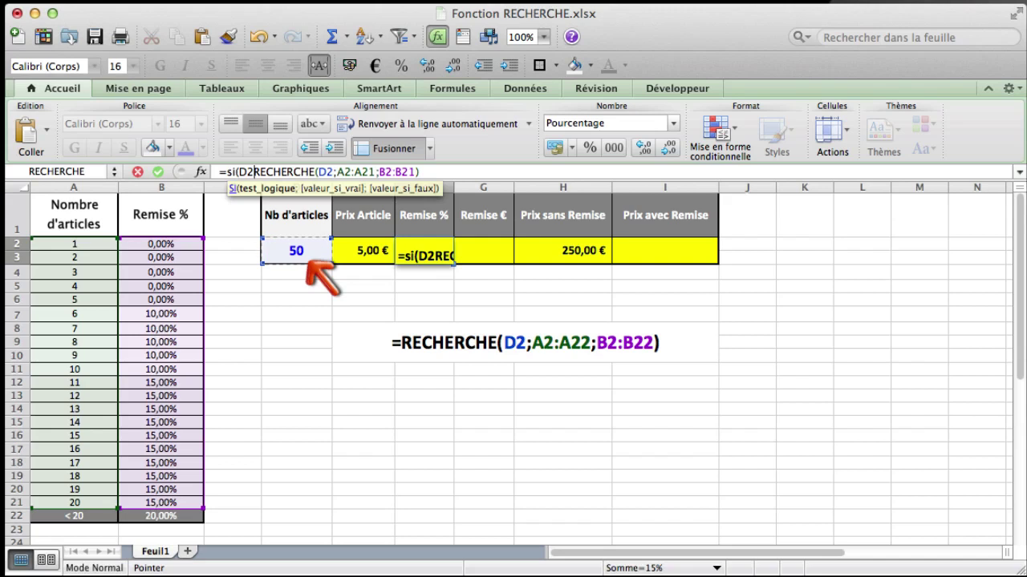
type(">")
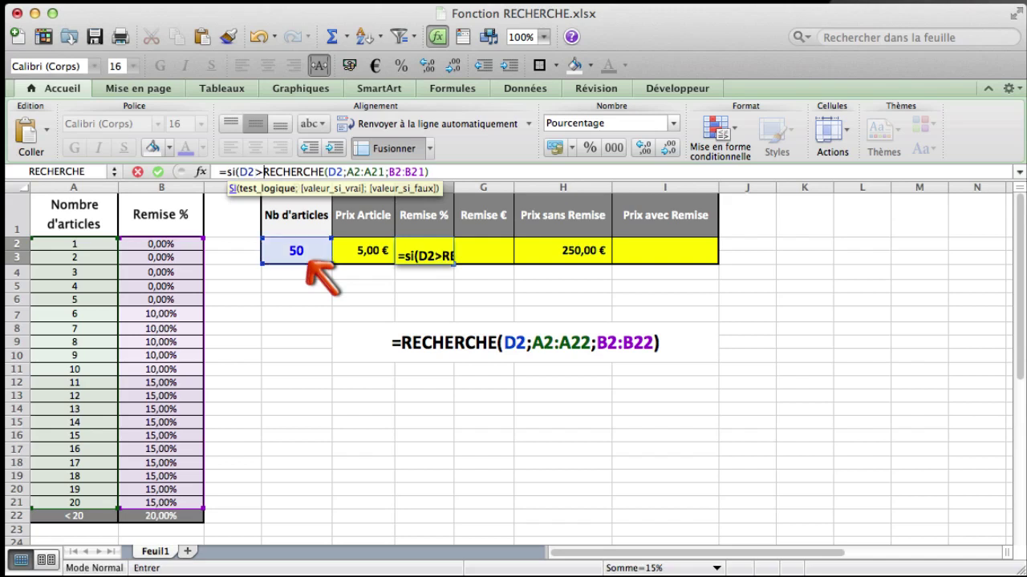
type("2")
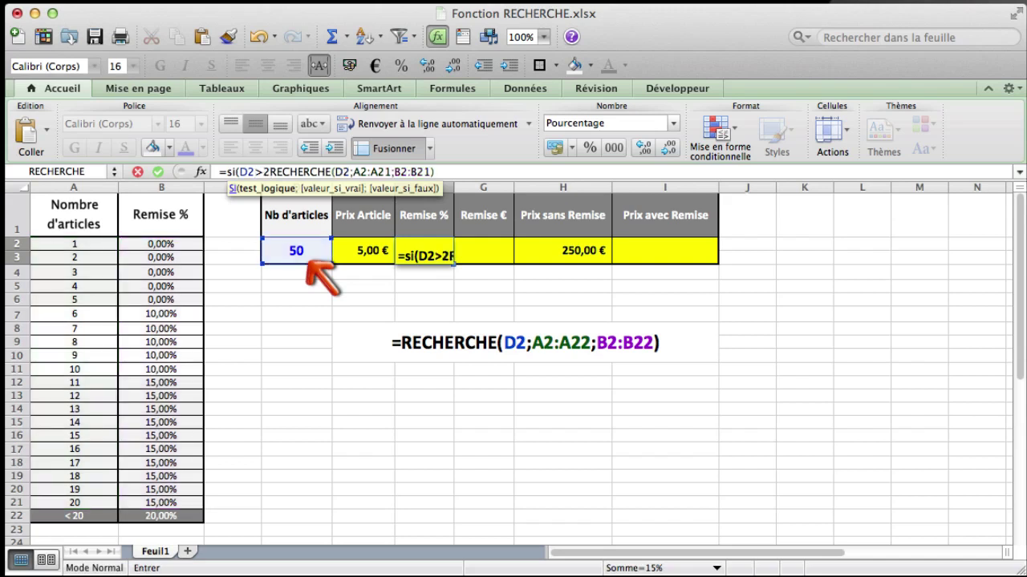
type("0")
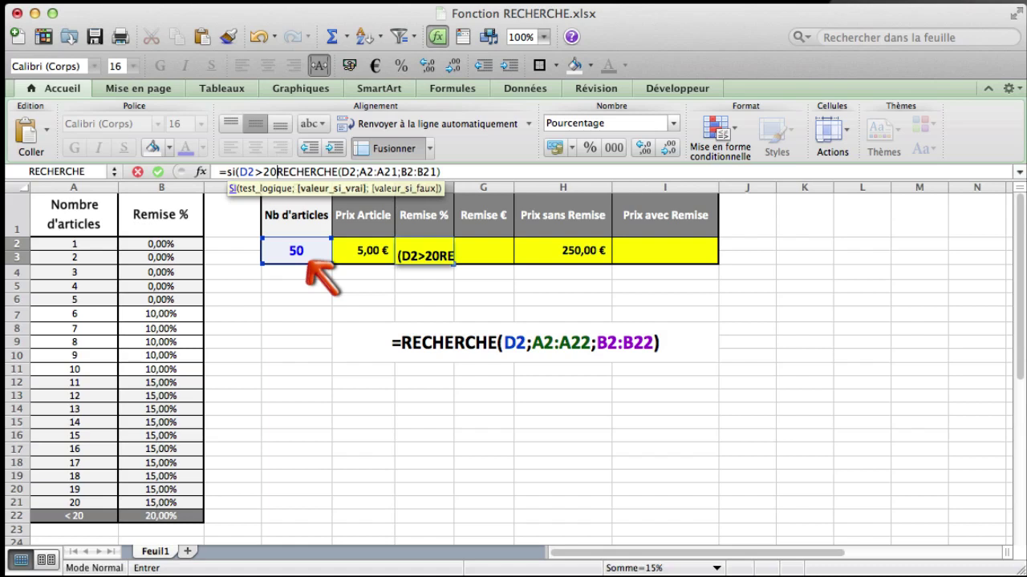
type(";")
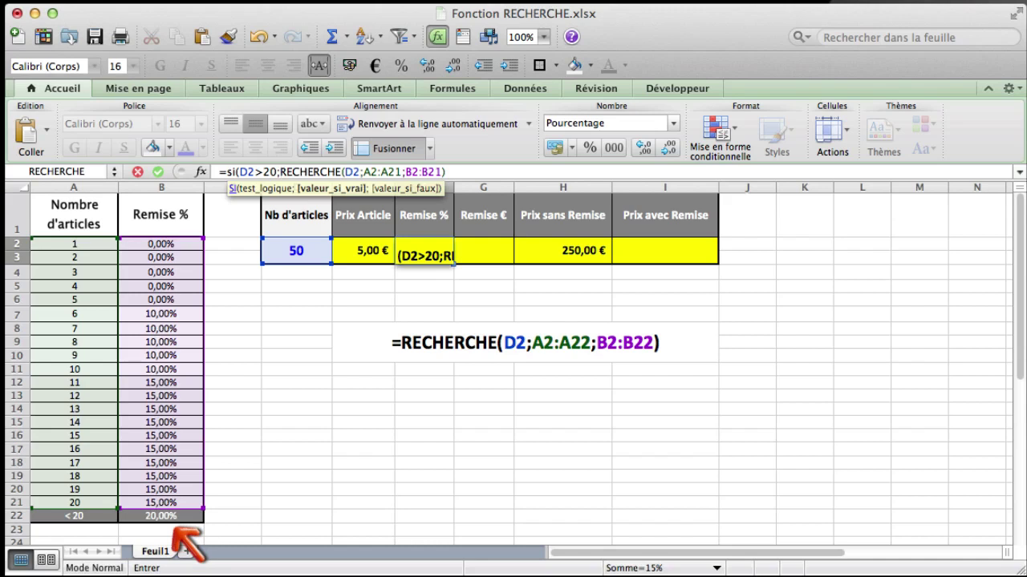
left_click(174, 521)
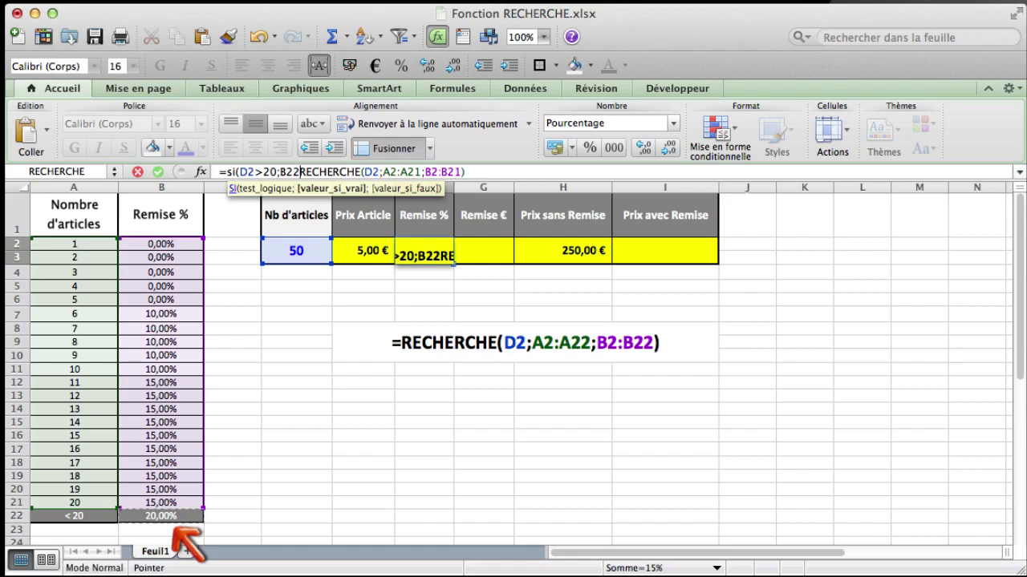
type(";")
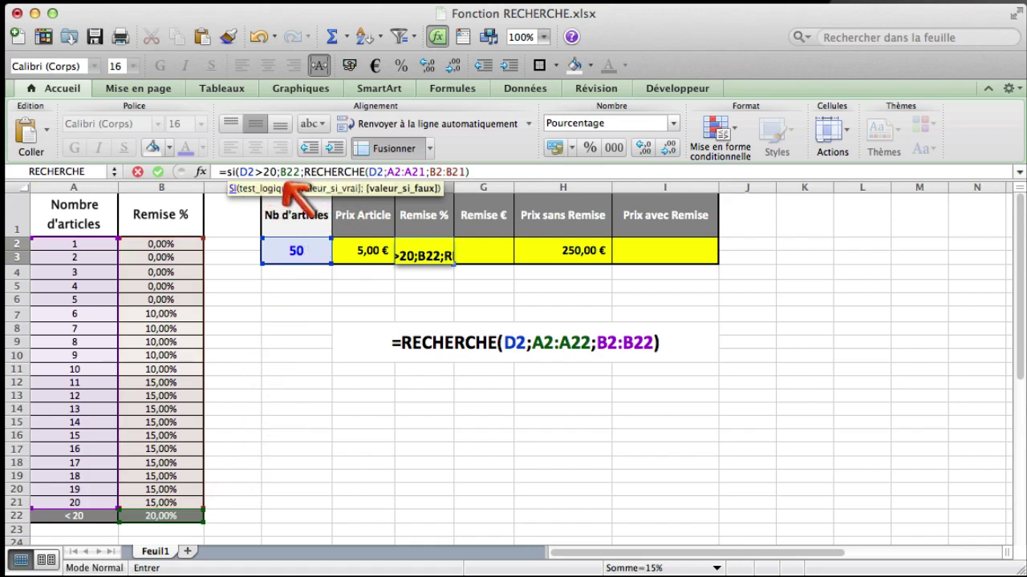
left_click(499, 176)
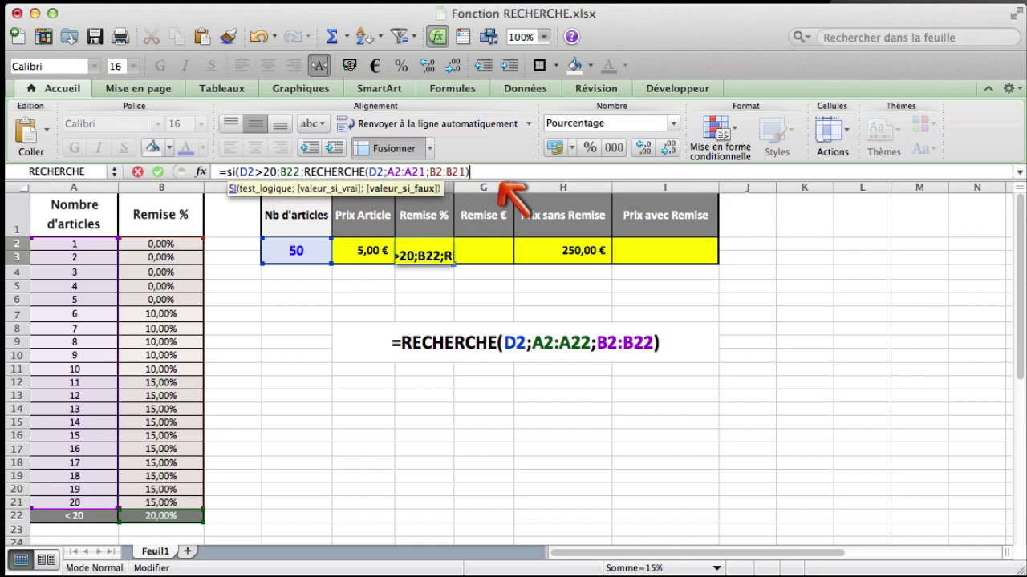
type(")")
key("Return")
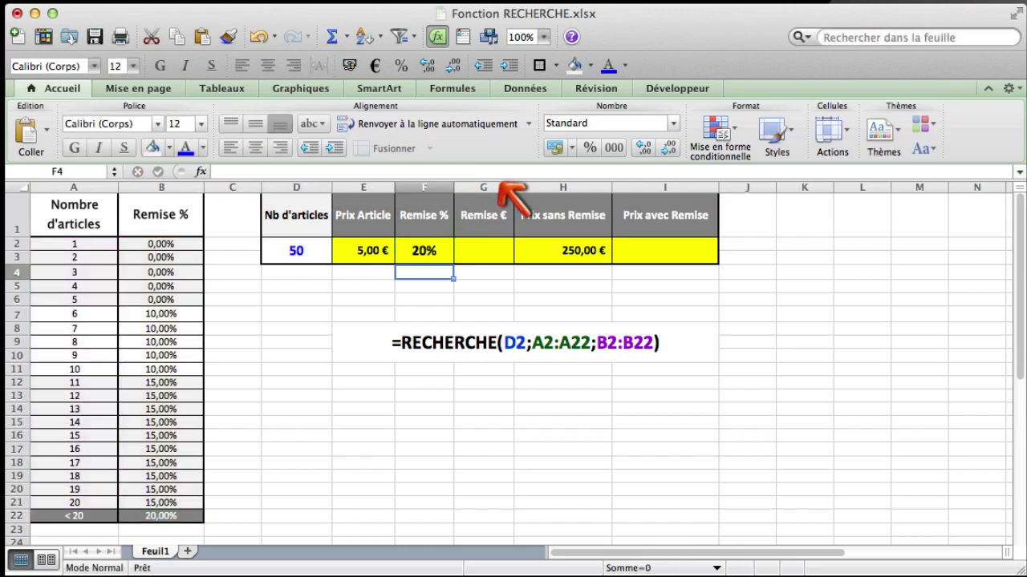
key("Up")
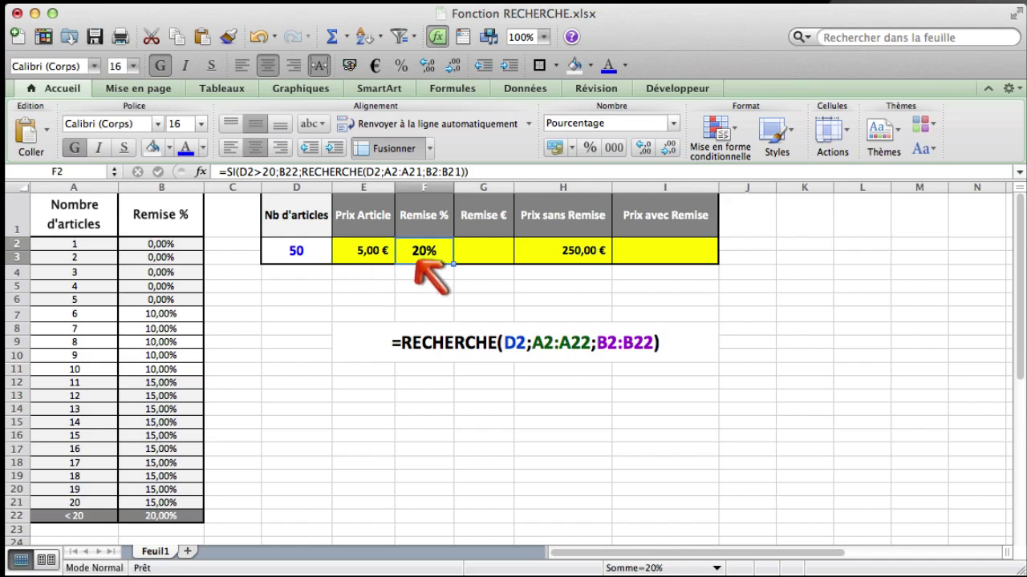
Step: Test the conditional discount formula with 20 and with 21 as the number of articles in D2
left_click(306, 263)
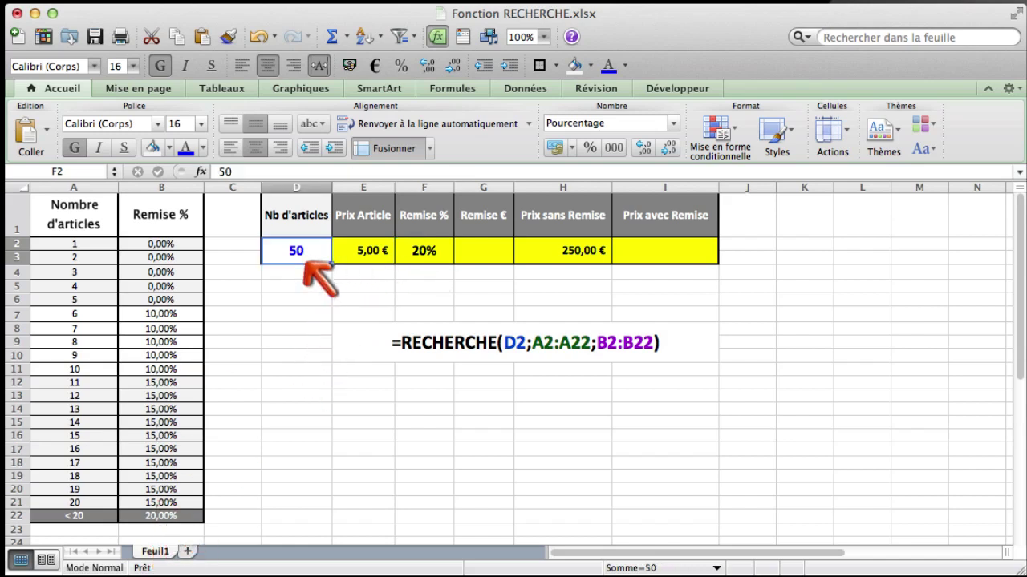
double_click(305, 263)
type("20")
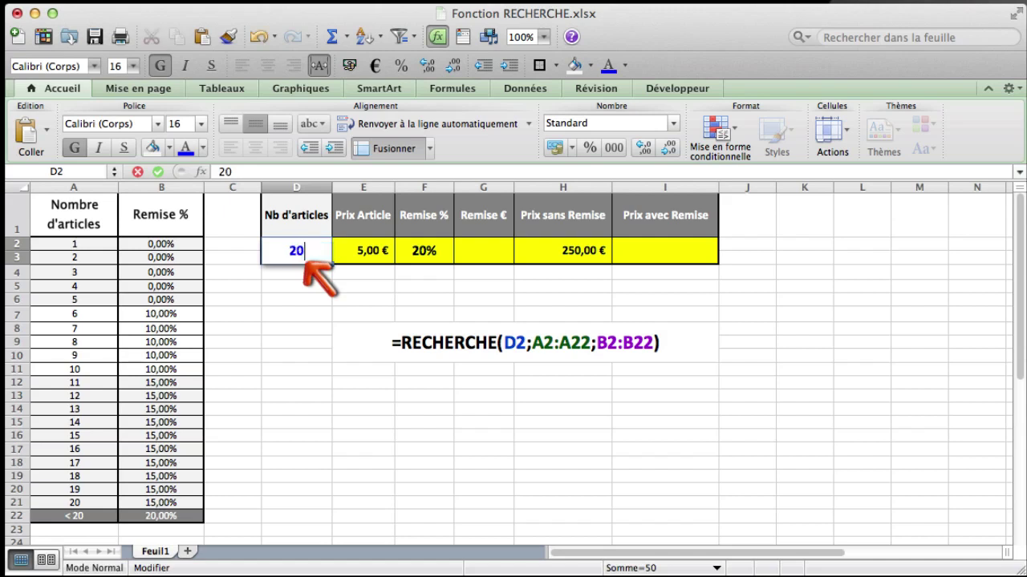
key("Return")
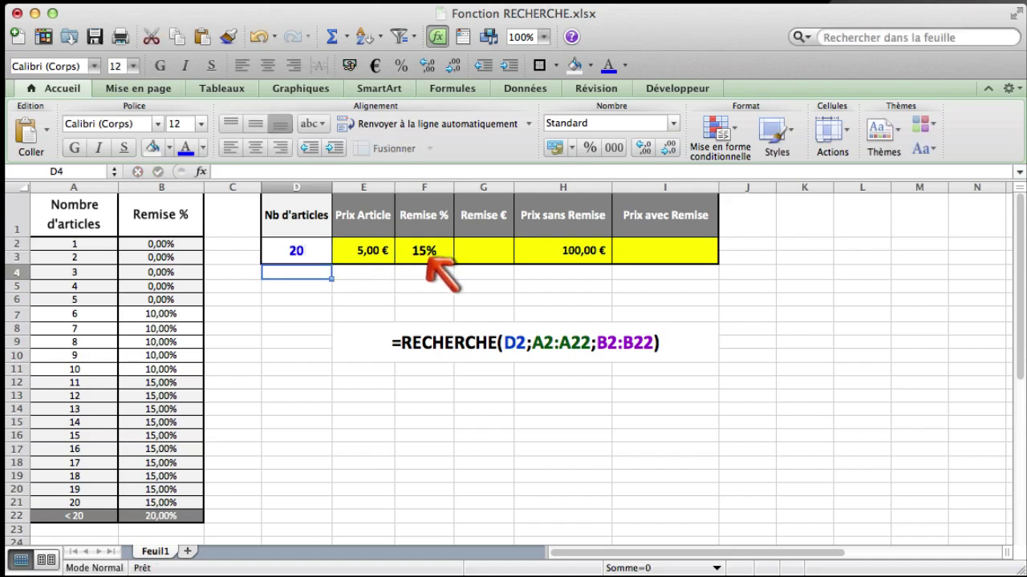
left_click(305, 262)
double_click(305, 261)
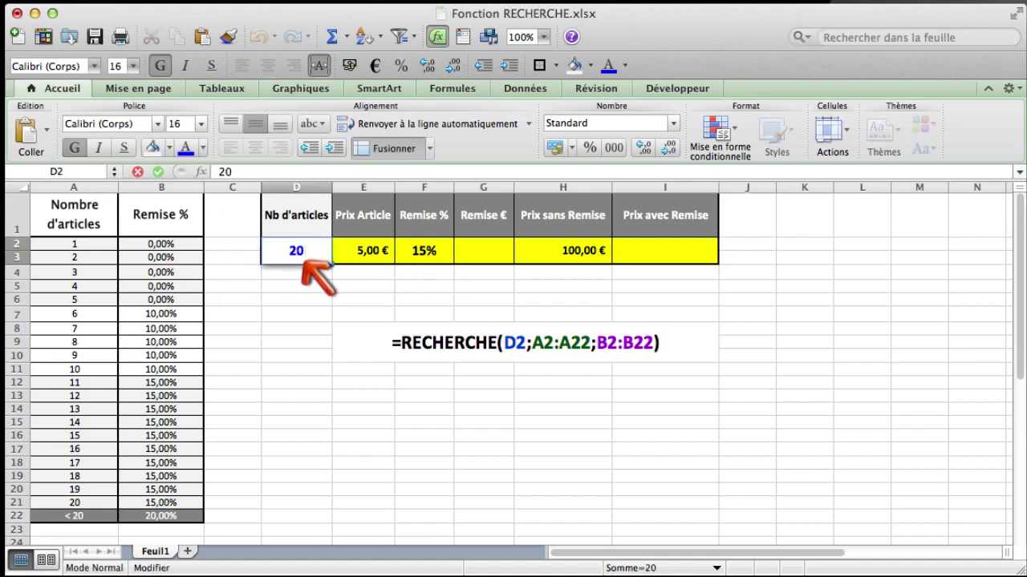
double_click(318, 258)
type("21")
key("Return")
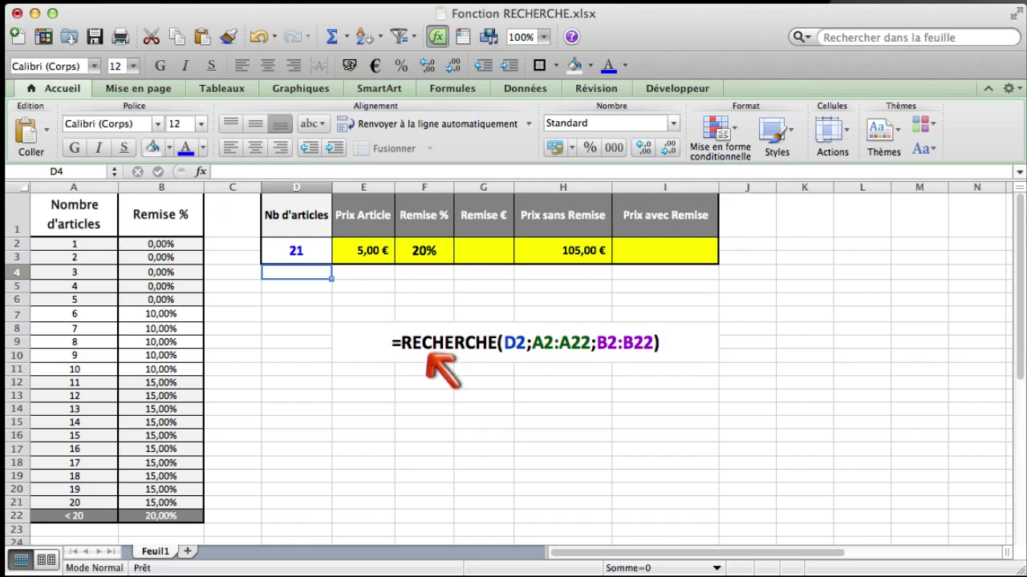
Step: Copy the displayed RECHERCHE formula text from E8 to E13 and insert SI( right after its equals sign
left_click(429, 360)
key("super+c")
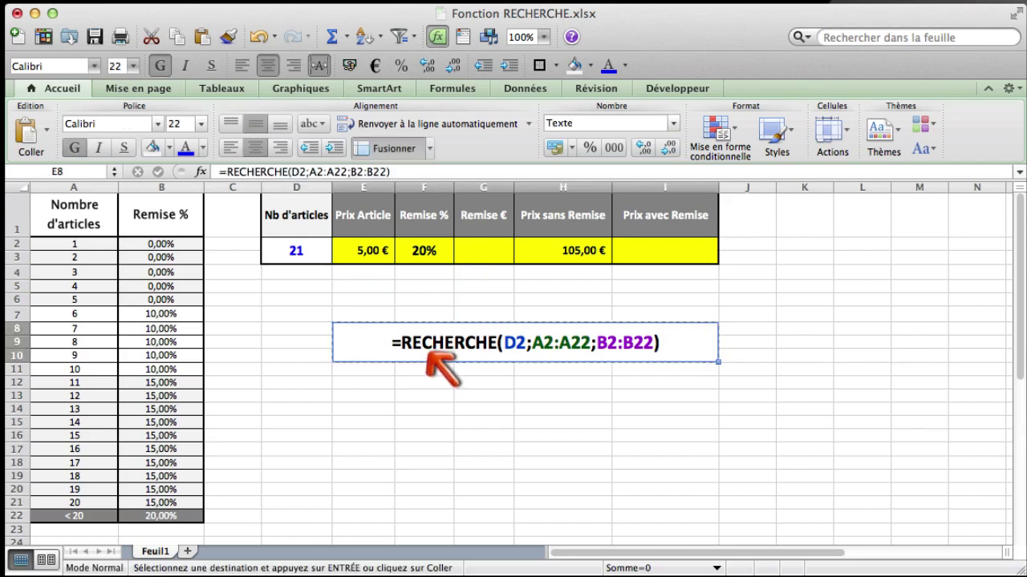
left_click(391, 396)
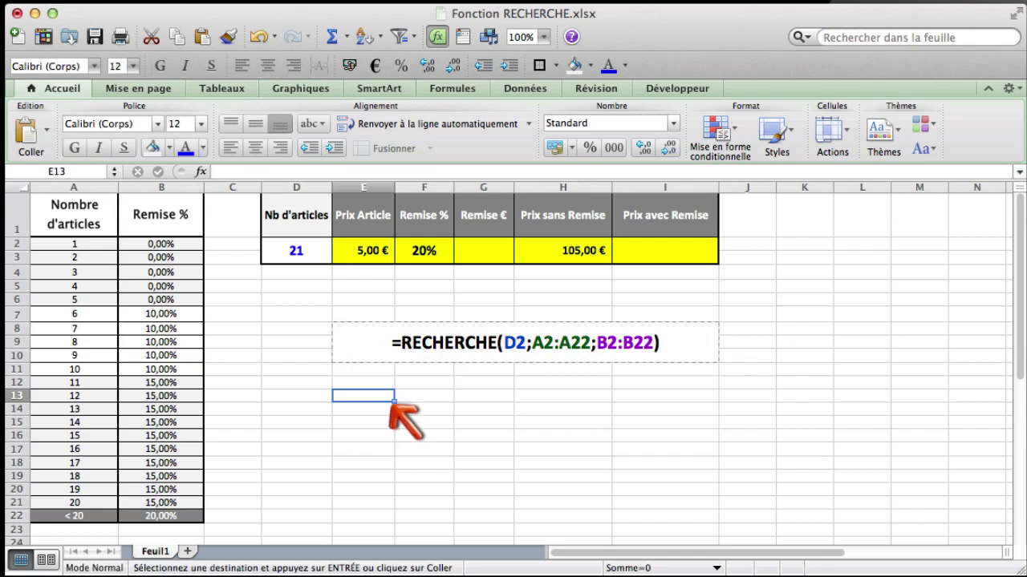
key("super+v")
double_click(410, 417)
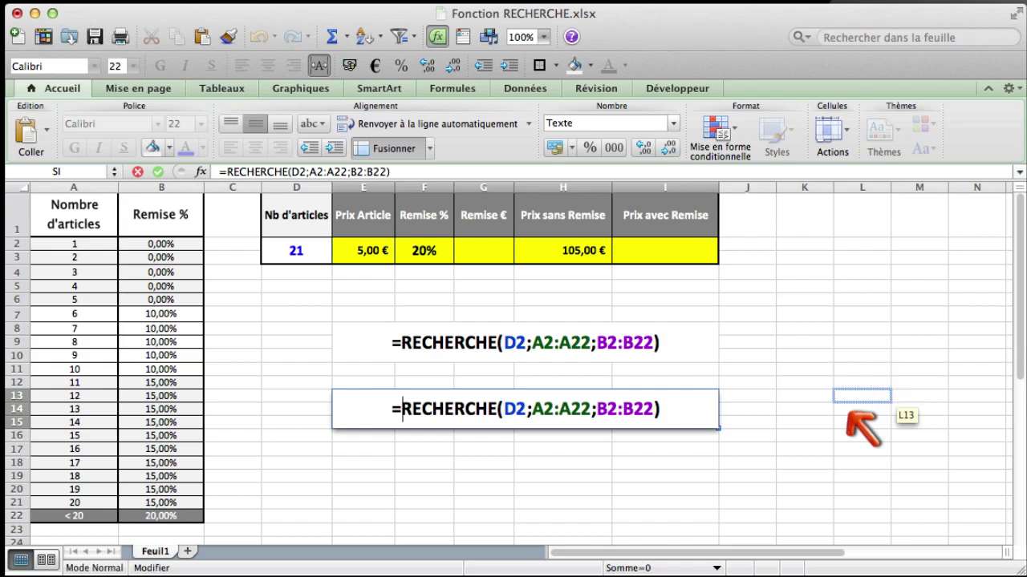
type("SI")
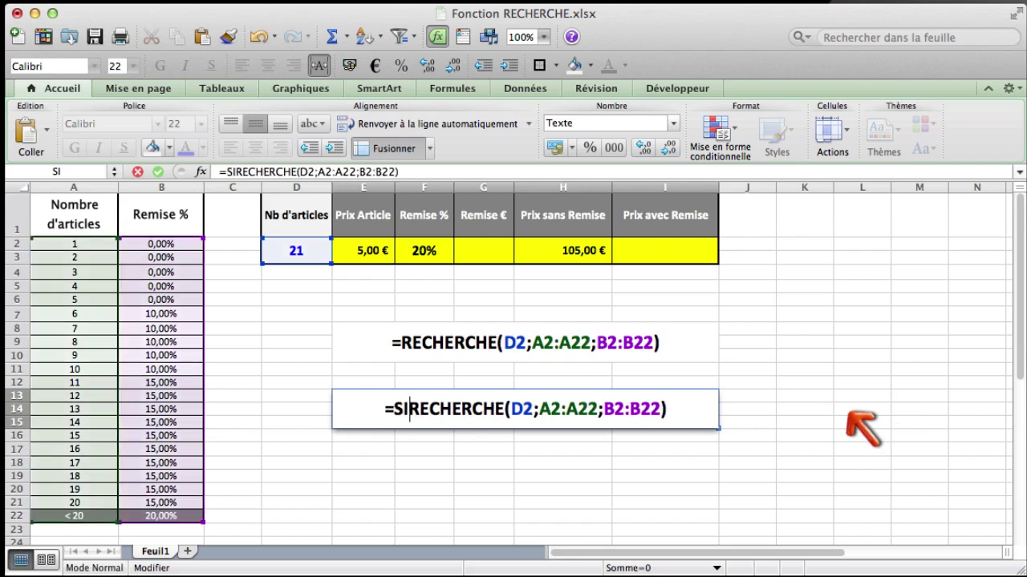
type("(")
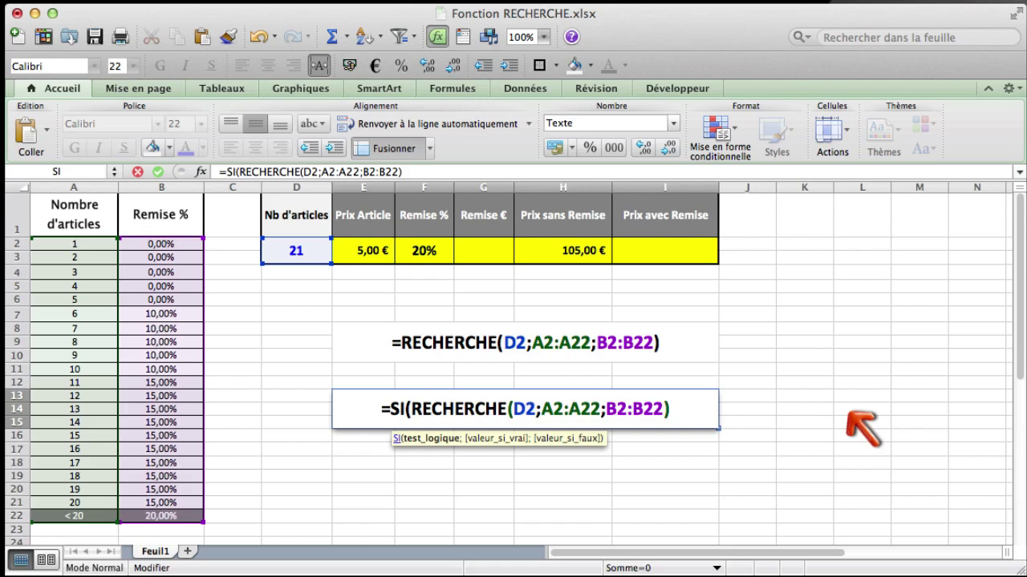
Step: Insert the condition D2>20; before RECHERCHE in the displayed SI formula text in E13
key("Right")
key("Right")
key("Right")
key("Right")
key("Right")
key("Right")
key("Right")
key("Right")
key("Right")
key("Right")
key("shift+Right")
key("shift+Right")
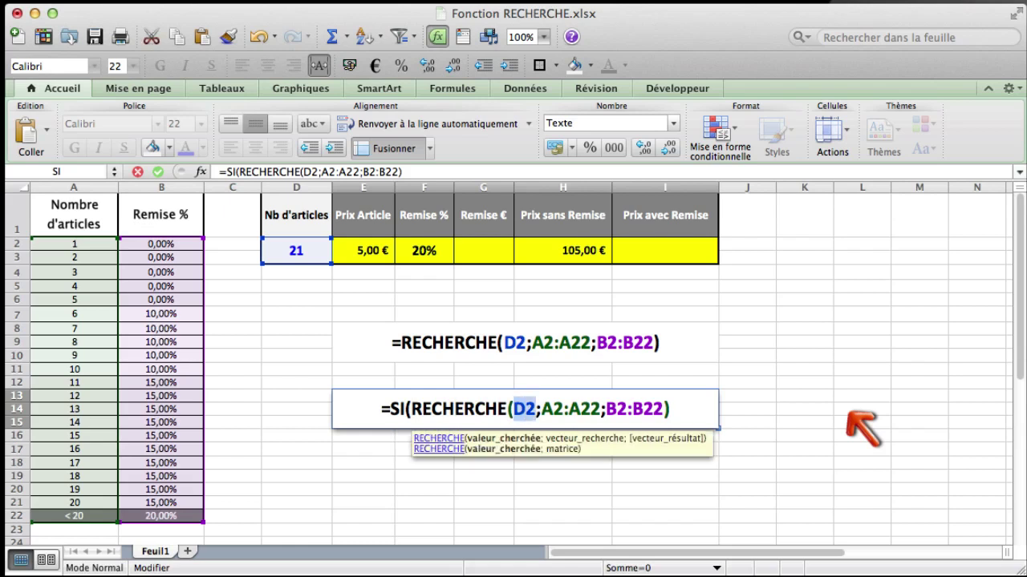
key("Left")
key("Left")
key("Left")
key("Left")
key("Left")
key("Left")
key("Left")
key("Left")
key("Left")
key("Left")
key("Left")
key("Left")
key("Left")
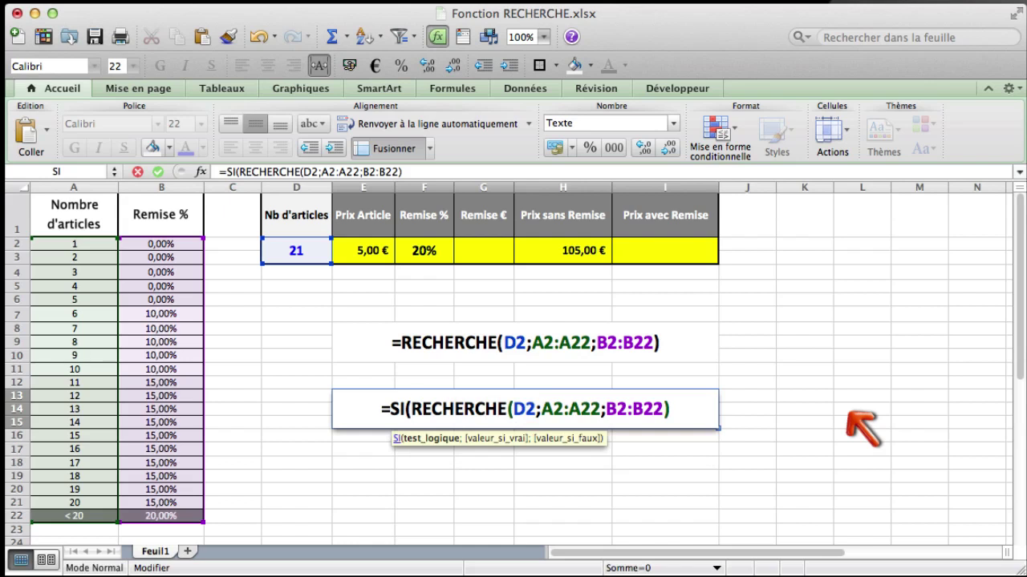
type("D2")
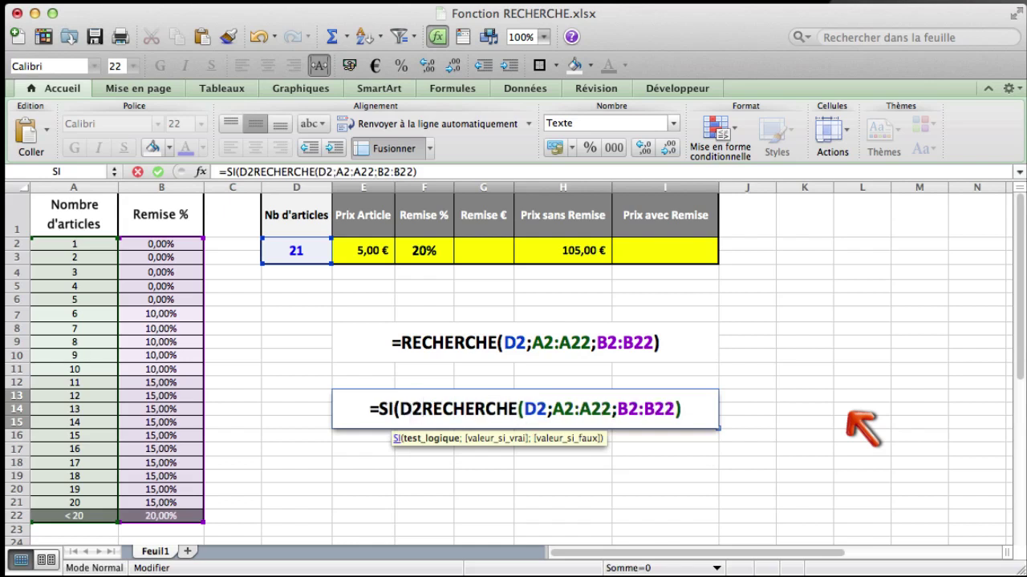
type(">")
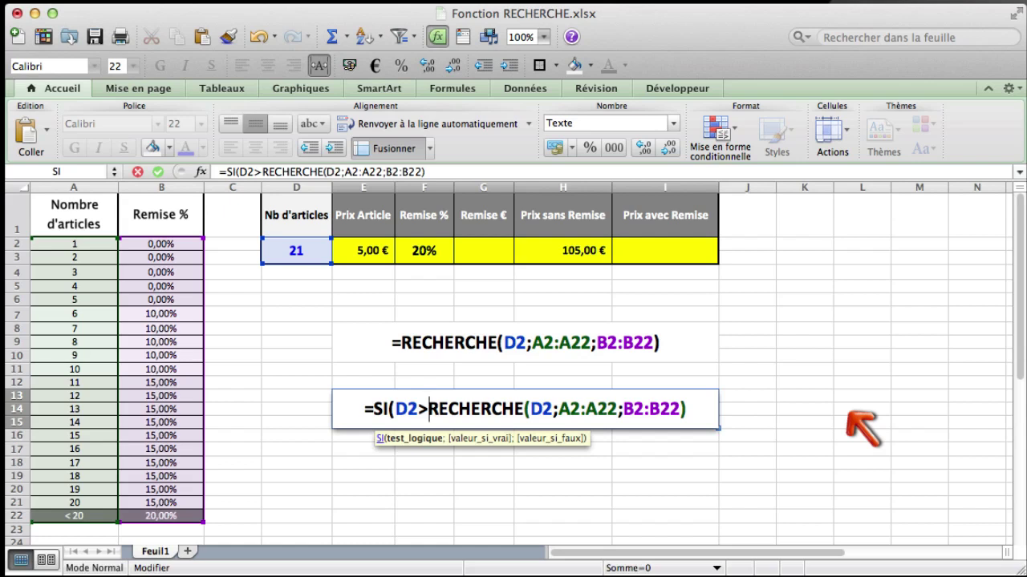
type("20")
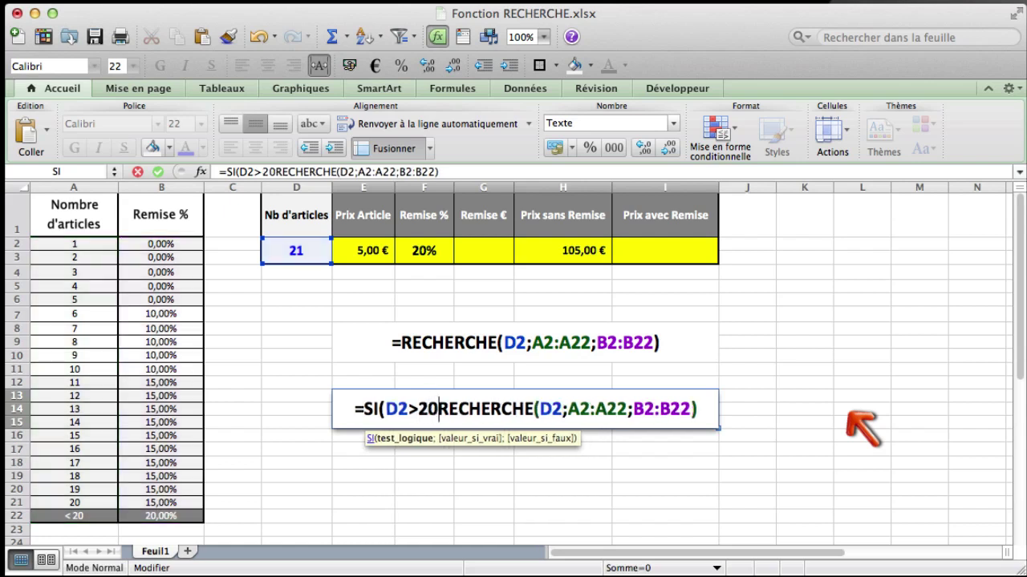
type(";")
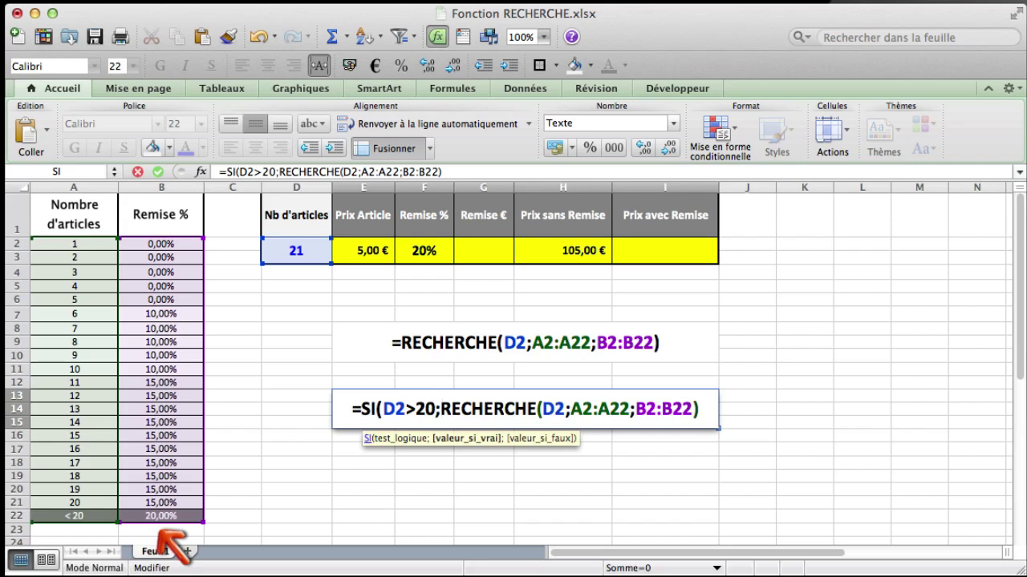
Step: Complete the formula text in E13 with B22; as the value if true and a final closing parenthesis
left_click(159, 519)
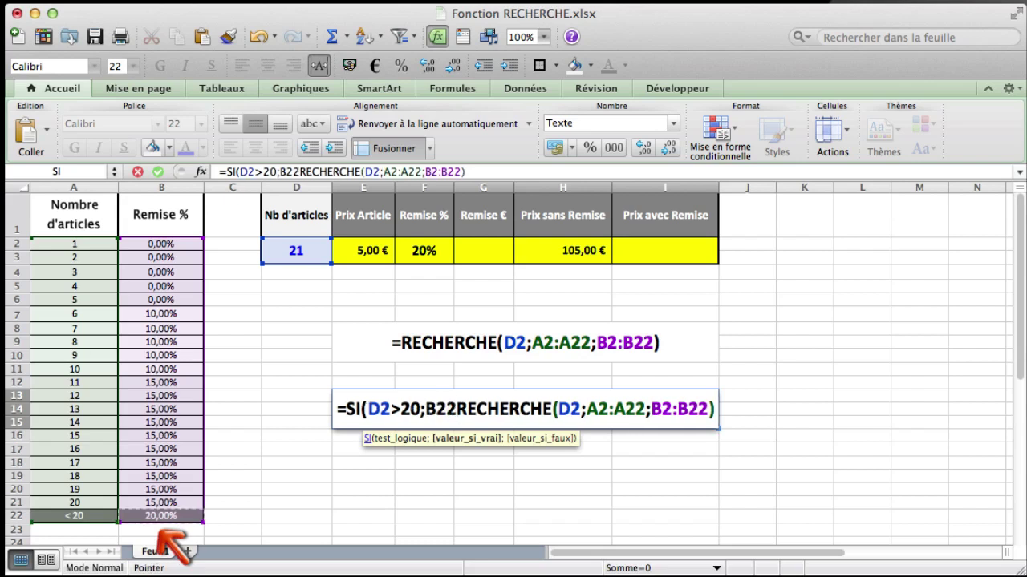
type(";")
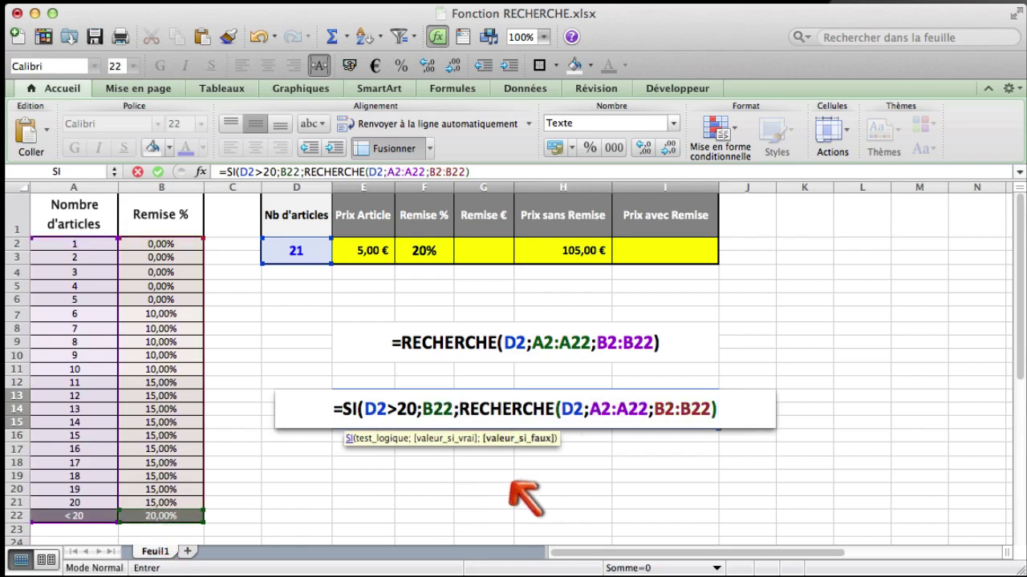
left_click(733, 417)
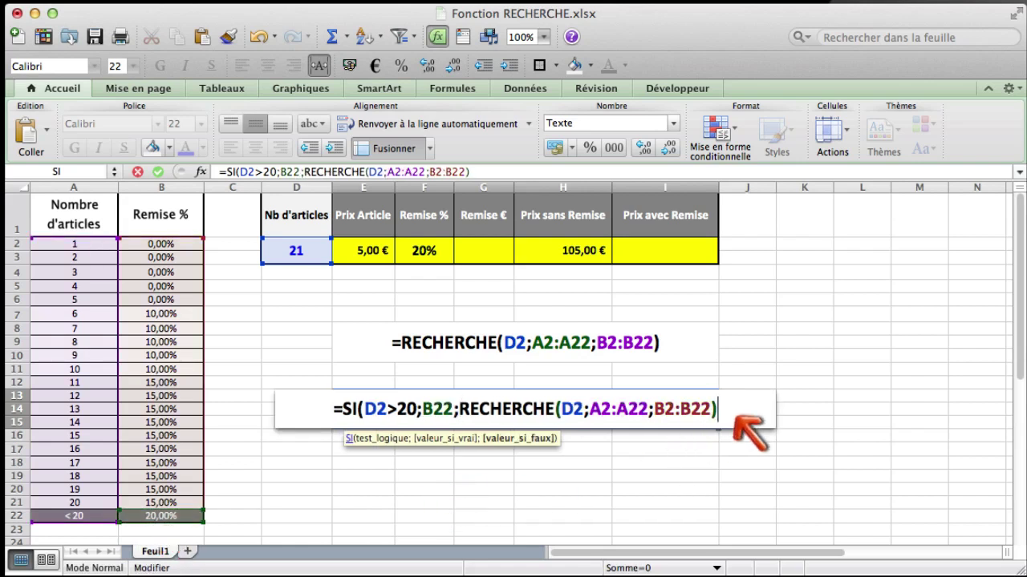
type(")")
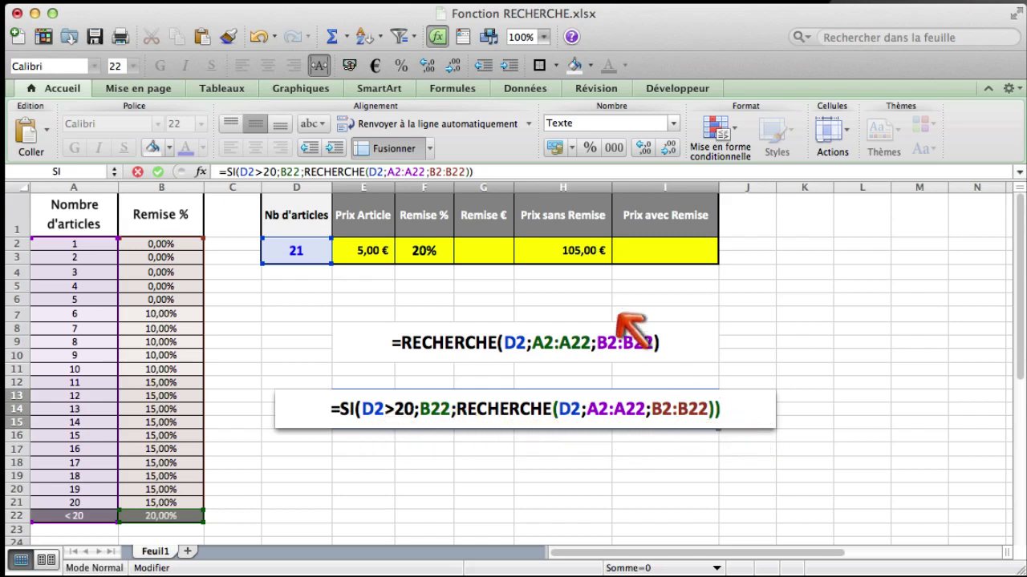
left_click(563, 463)
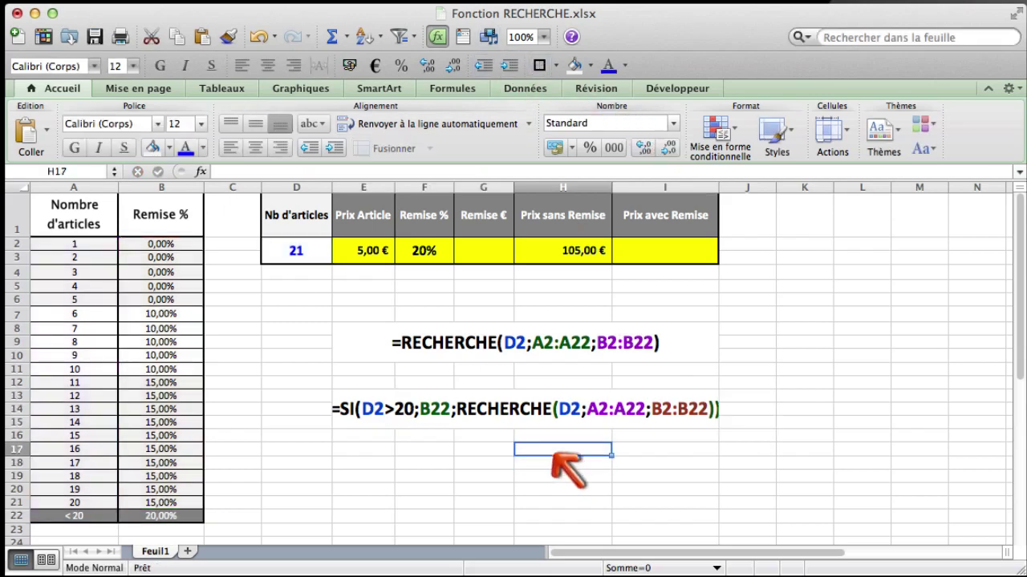
Step: Calculate the discount amount under Remise € in G2 with the formula =D2*E2*F2
left_click(481, 252)
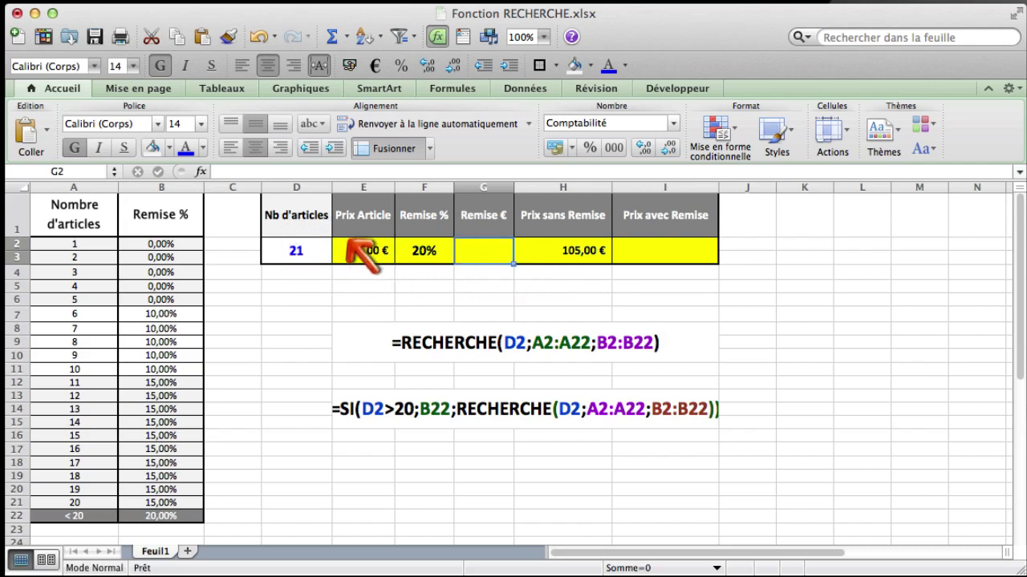
key("F2")
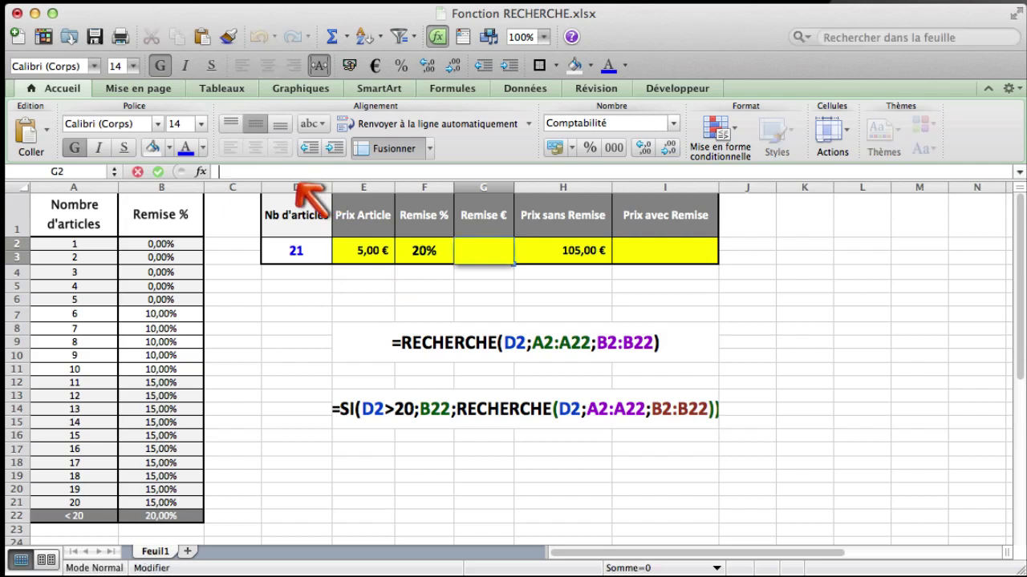
type("=")
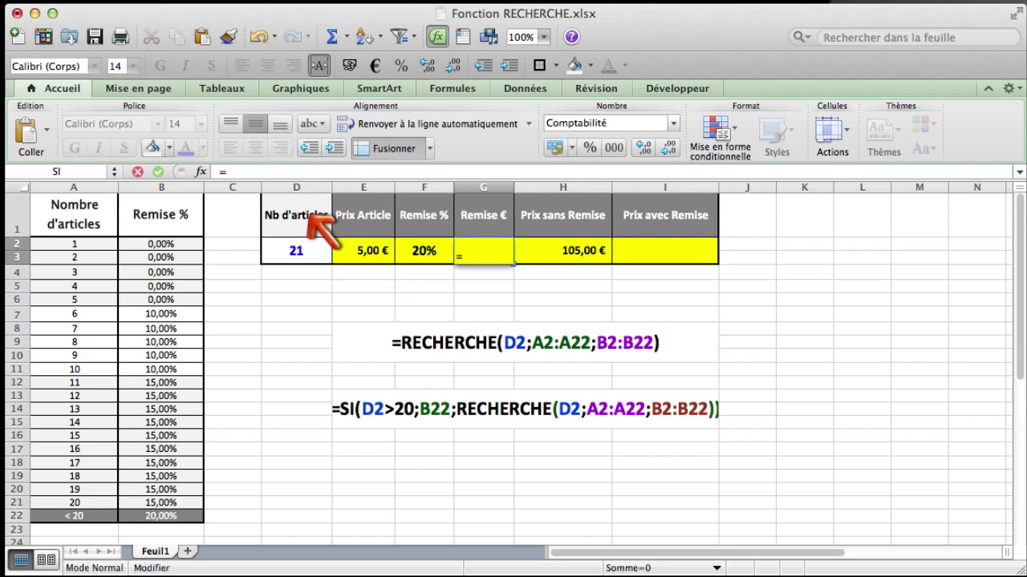
left_click(311, 260)
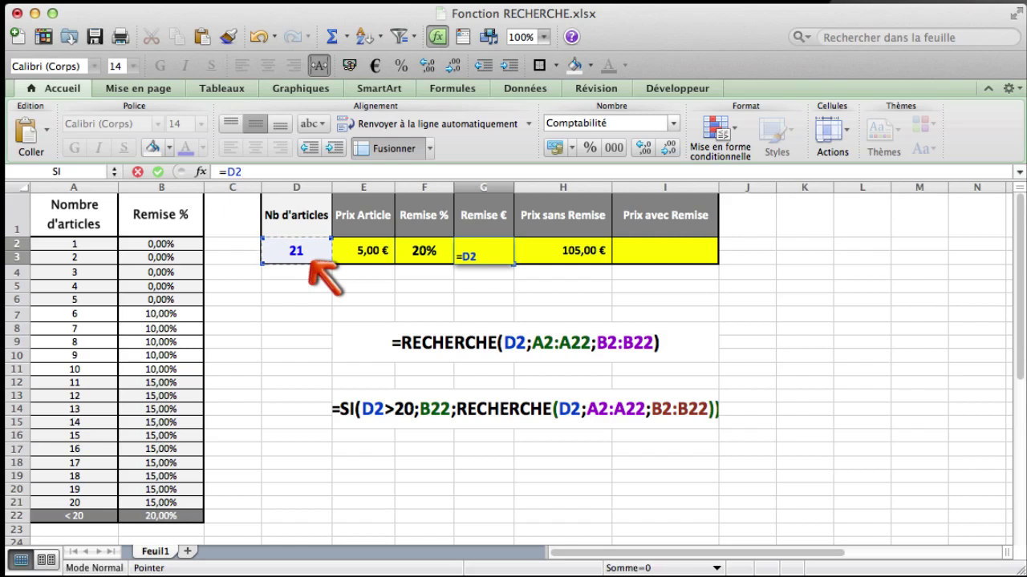
type("*")
left_click(379, 261)
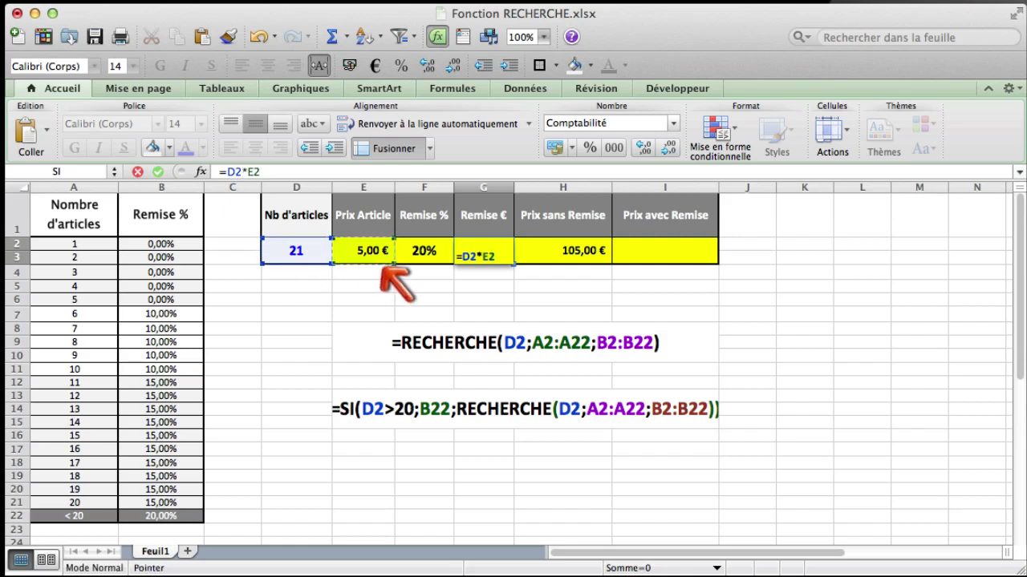
type("*")
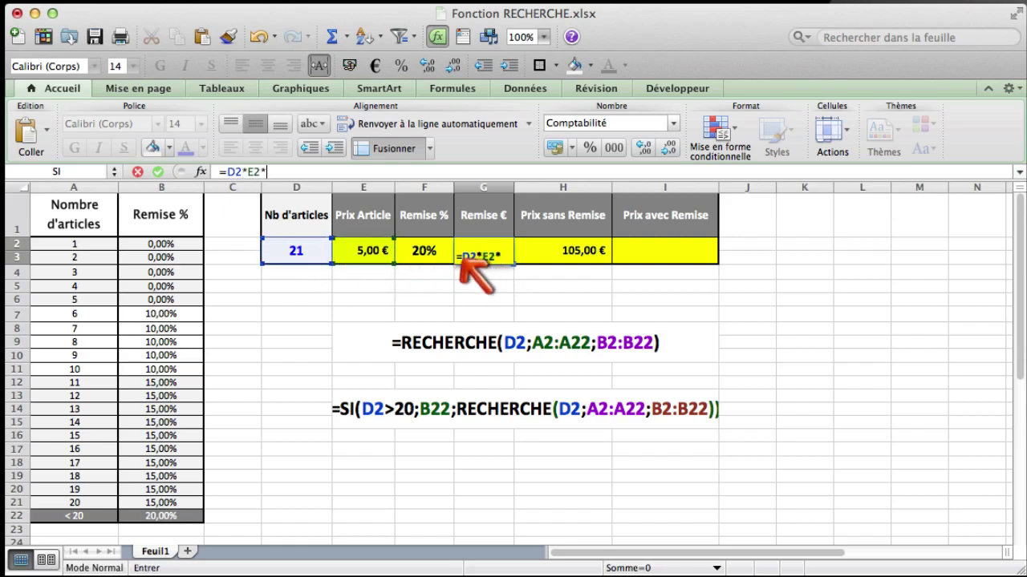
left_click(442, 261)
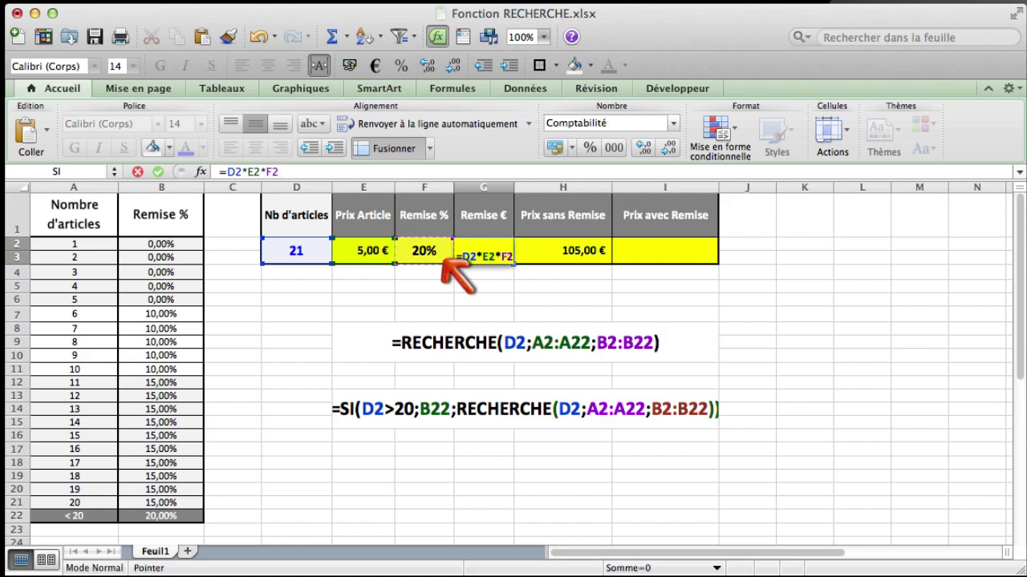
key("Return")
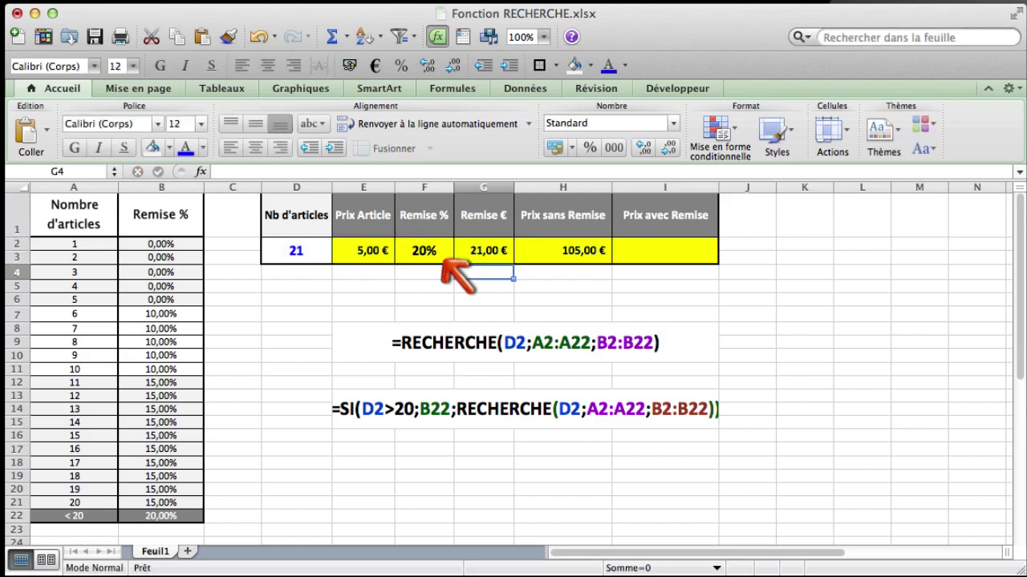
Step: Test the discount amount with 1 and with 10 as the number of articles in D2
key("Up")
key("Up")
key("Left")
key("Left")
key("Left")
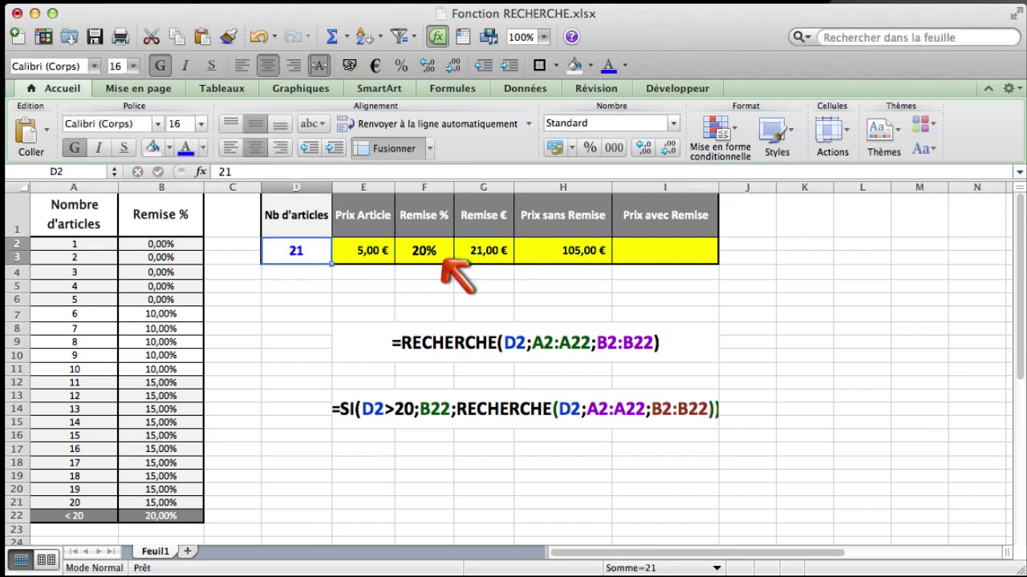
type("1")
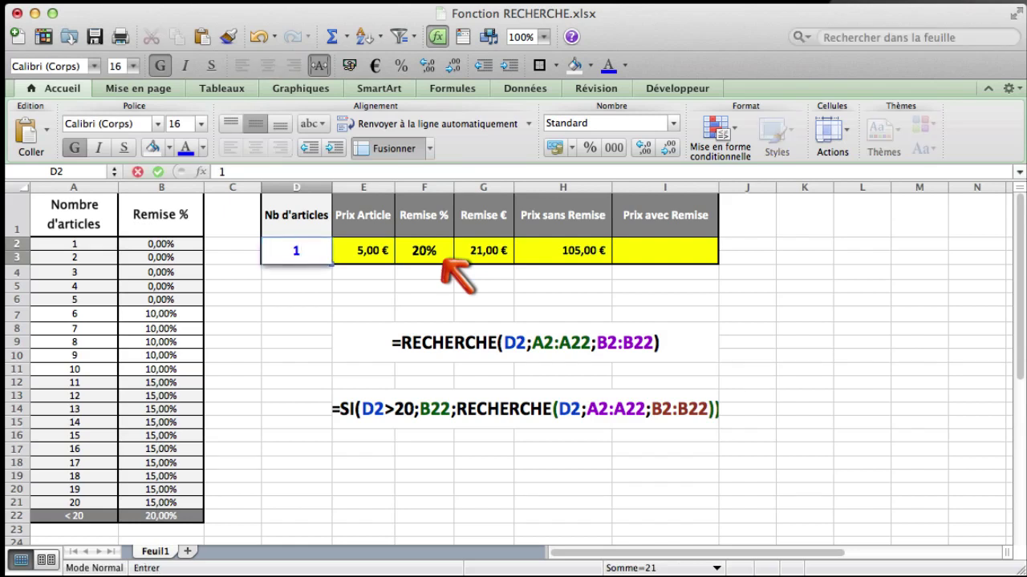
key("Return")
key("Up")
key("Right")
key("Right")
key("Right")
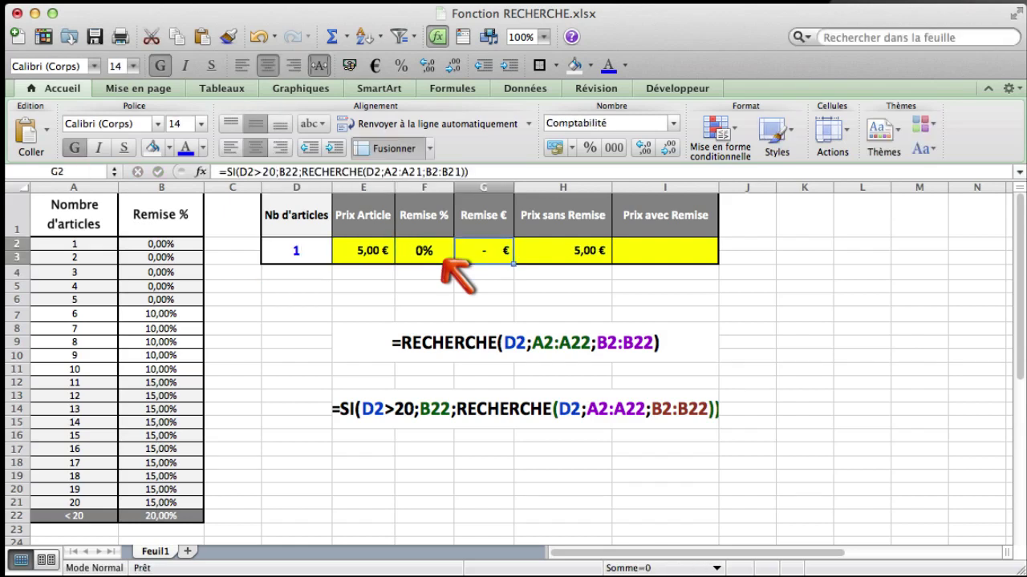
key("Right")
key("Left")
key("Left")
key("Left")
key("Left")
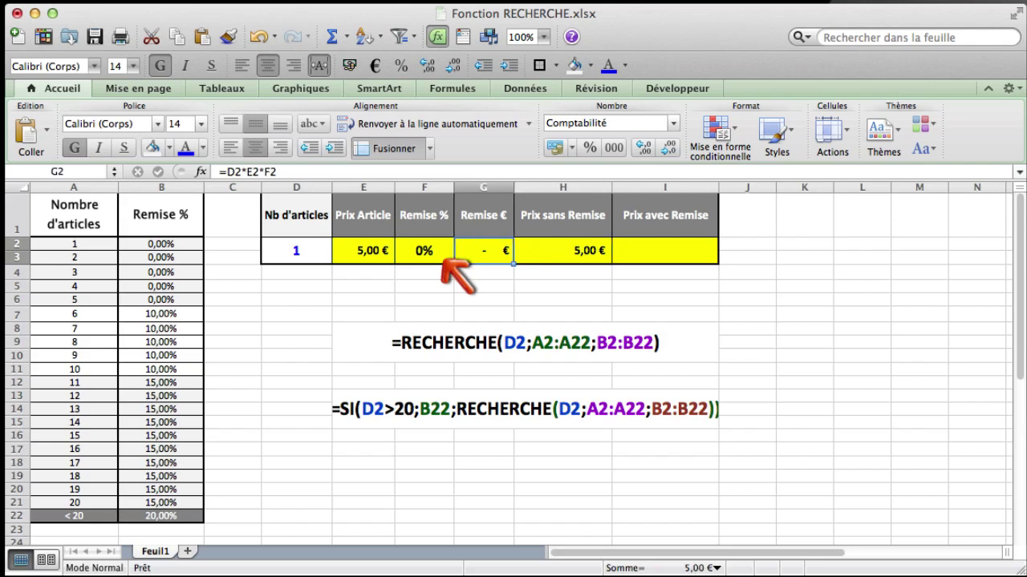
type("10")
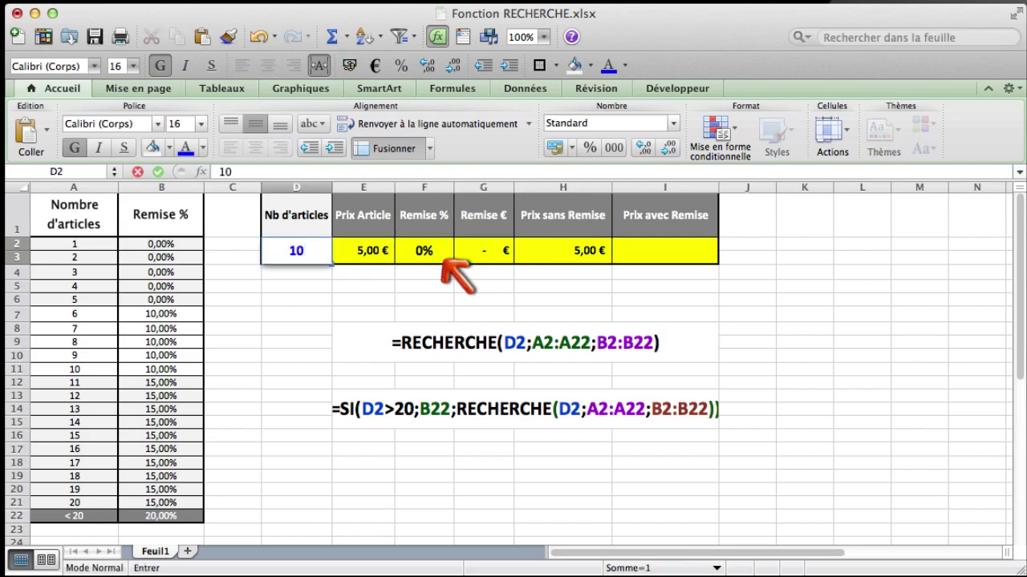
key("Return")
key("Right")
key("Up")
key("Right")
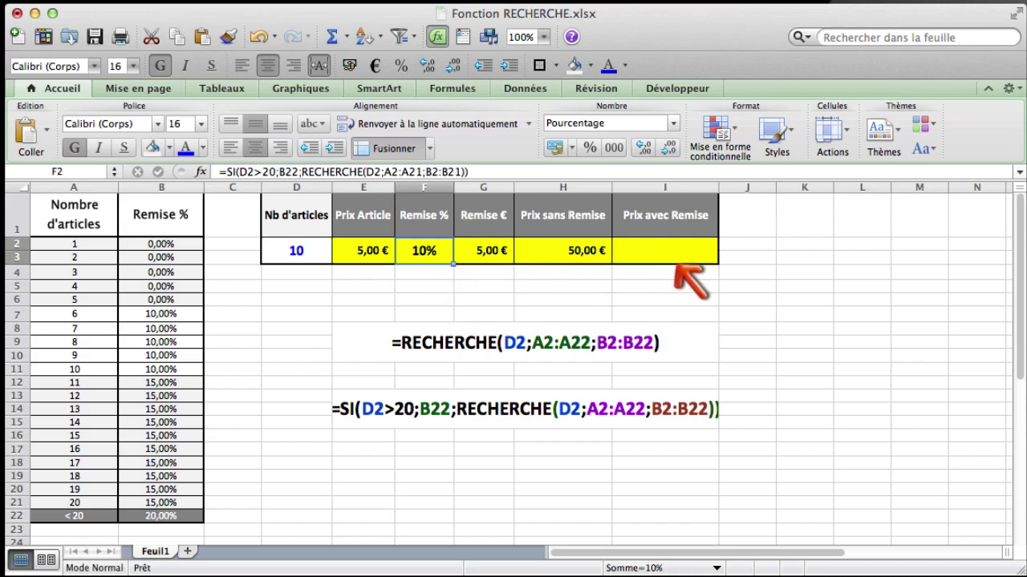
Step: Calculate the discounted price under Prix avec Remise in I2 with the formula =H2-G2
key("Right")
key("Right")
key("Right")
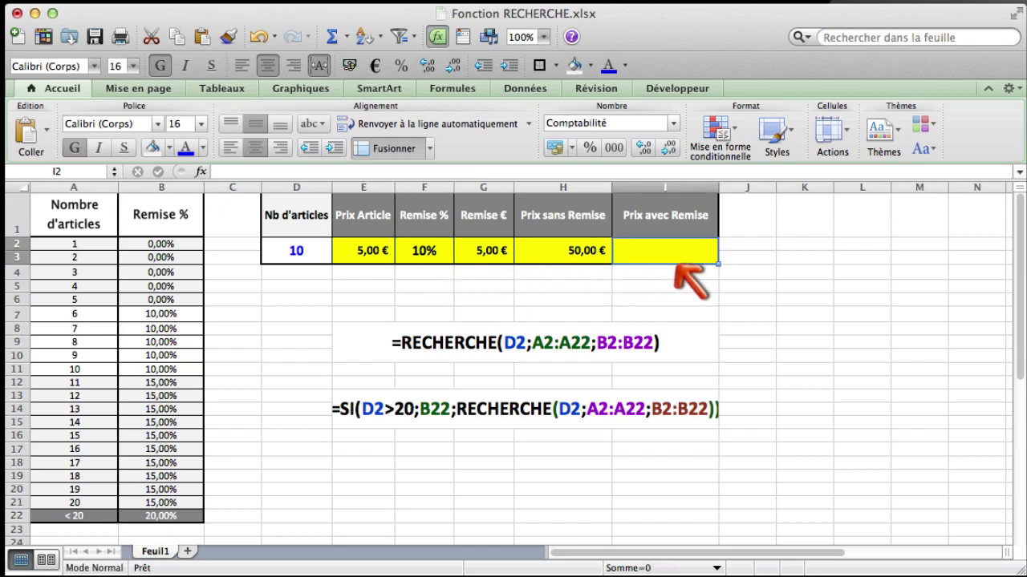
type("=")
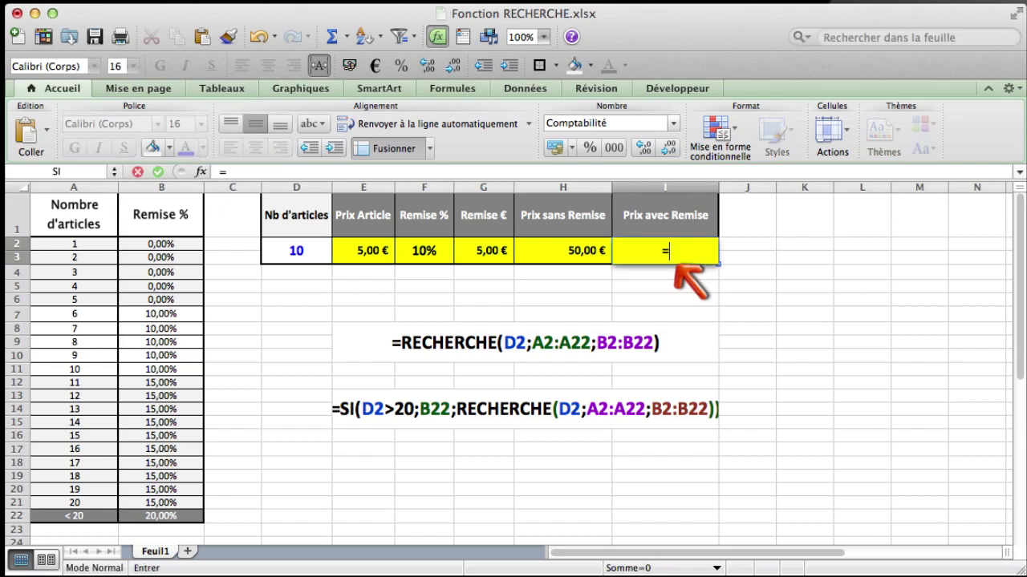
left_click(594, 258)
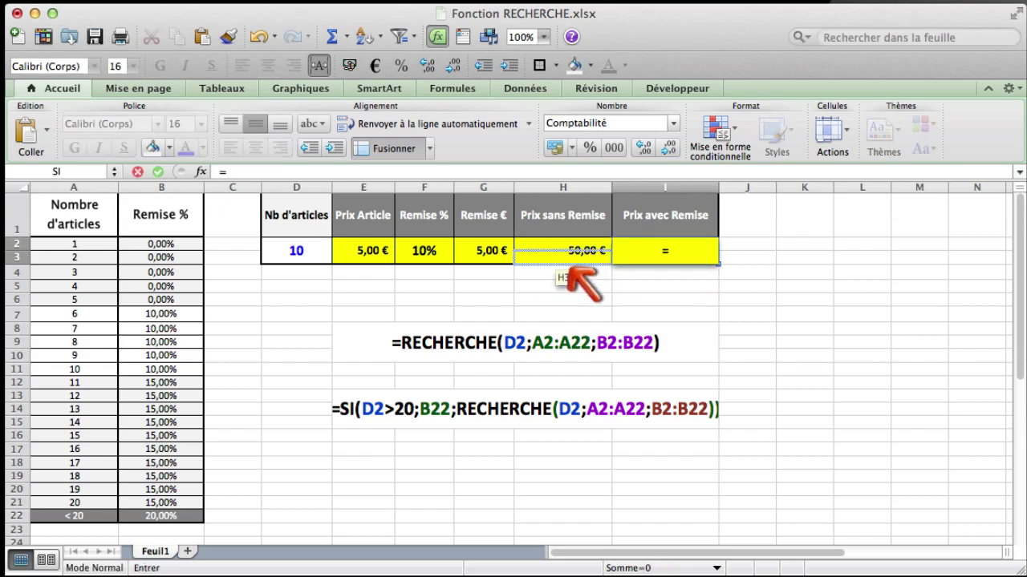
type("-")
left_click(486, 262)
key("Return")
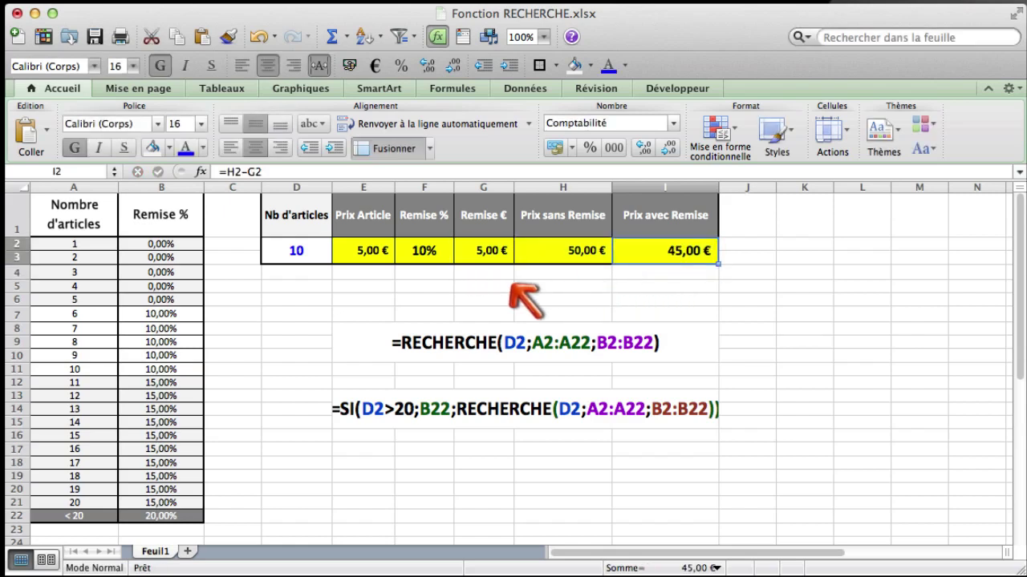
Step: Test the completed order row with 12 and with 50 as the number of articles in D2
double_click(313, 261)
double_click(313, 260)
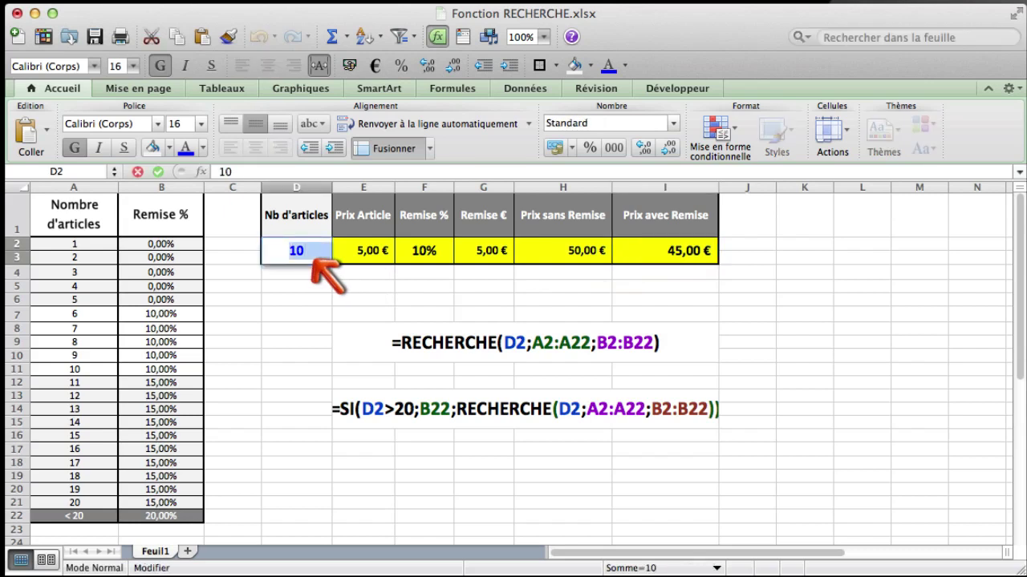
type("12")
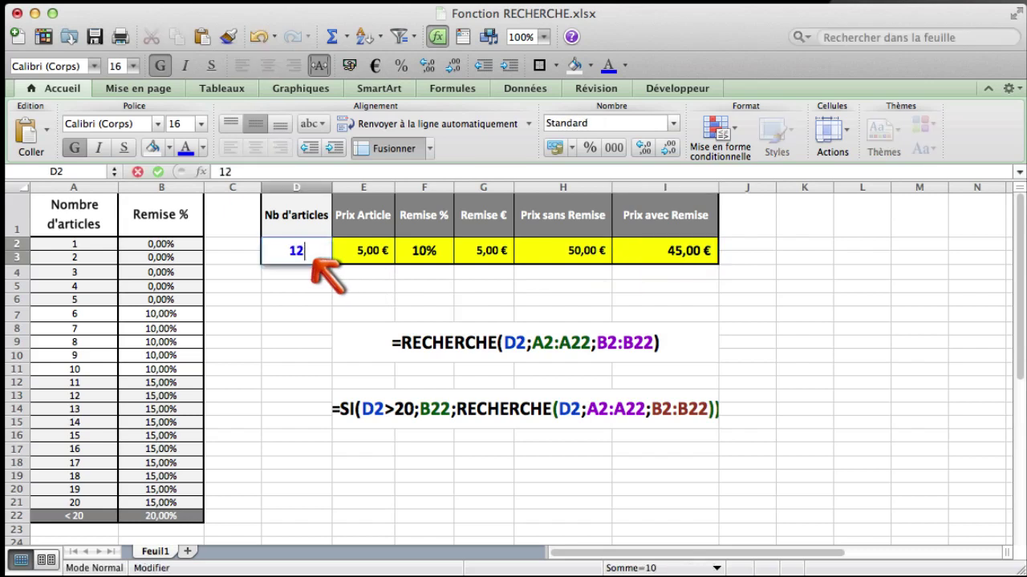
key("Return")
key("Up")
key("Right")
key("Right")
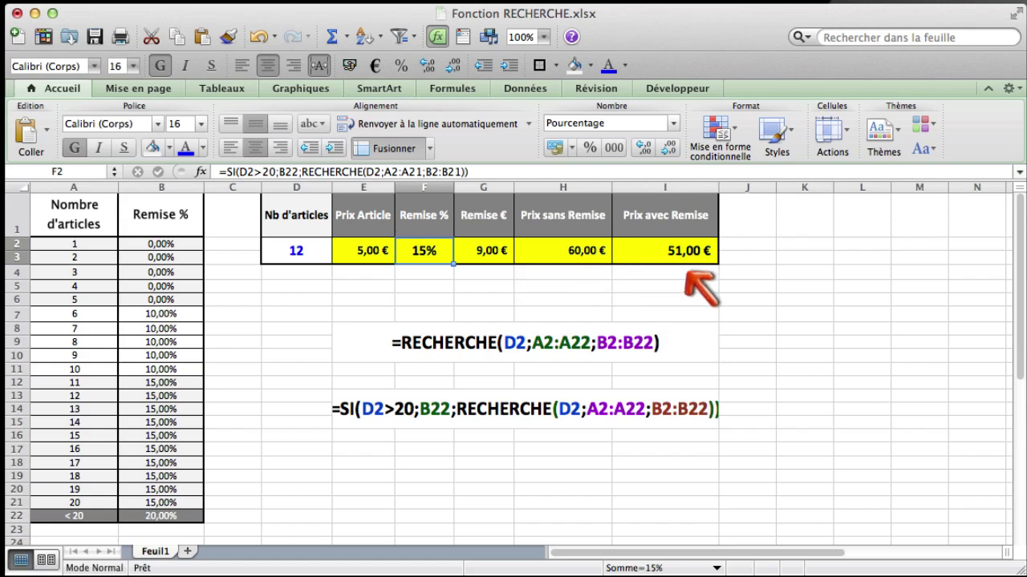
double_click(298, 261)
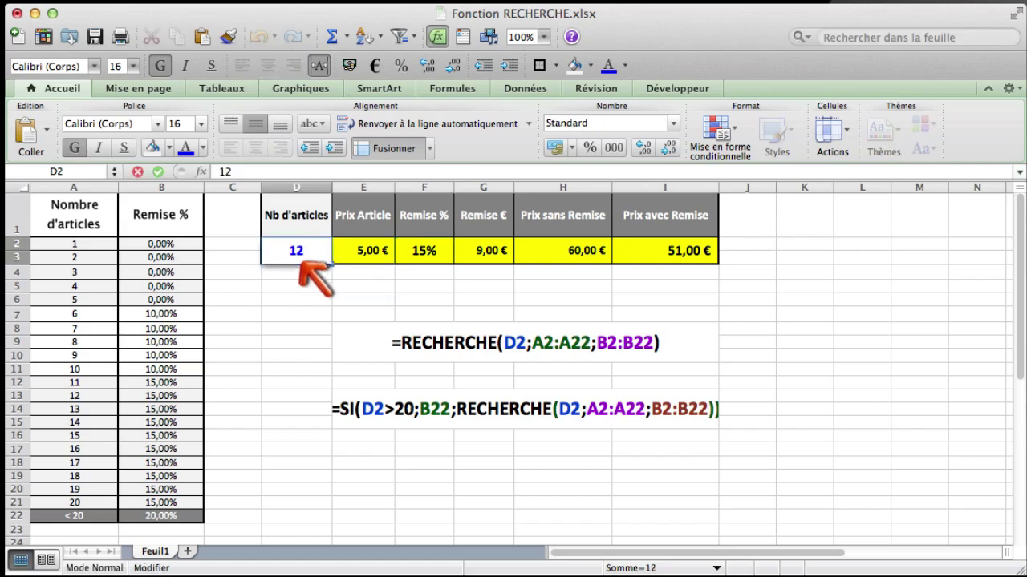
double_click(299, 262)
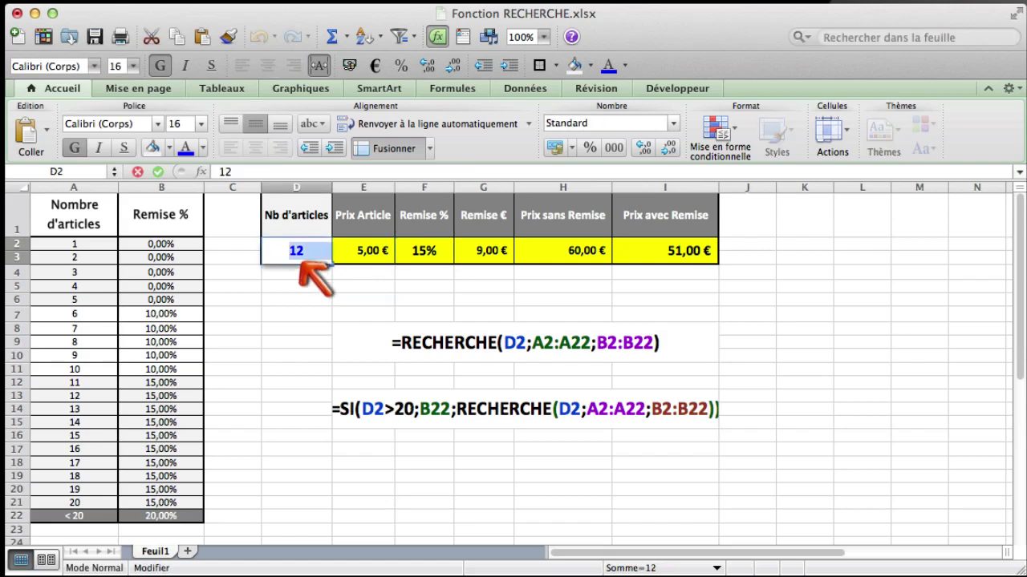
type("50")
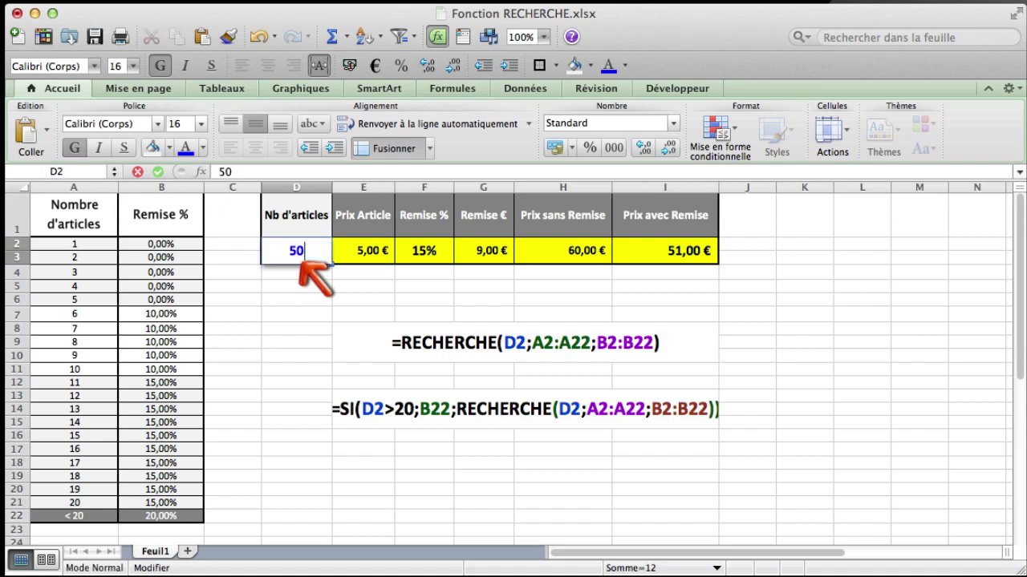
key("Return")
Step: Examine the contents and formulas of the order row cells from D2 to I2
left_click(296, 250)
left_click(363, 250)
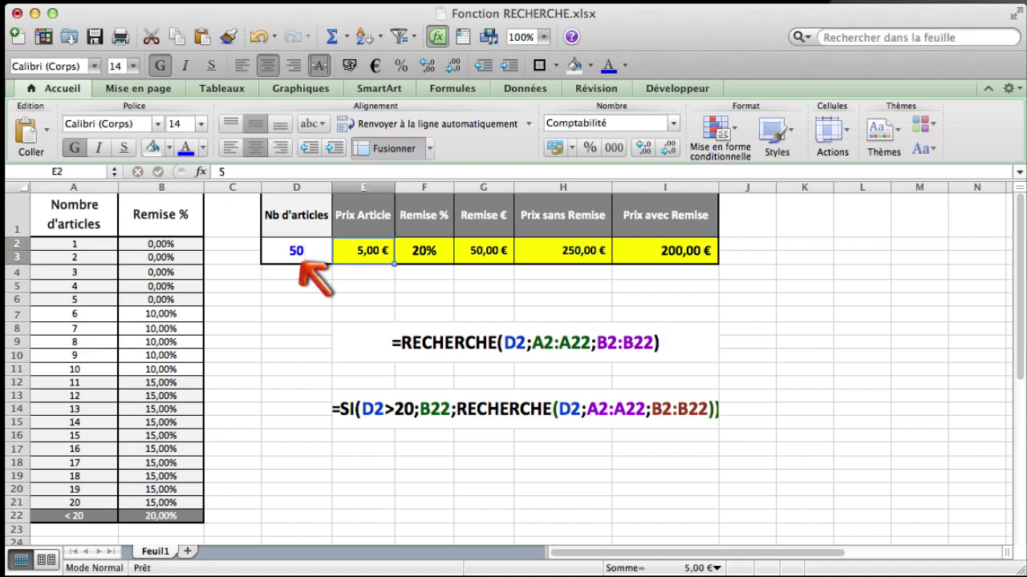
key("Right")
key("Right")
key("Right")
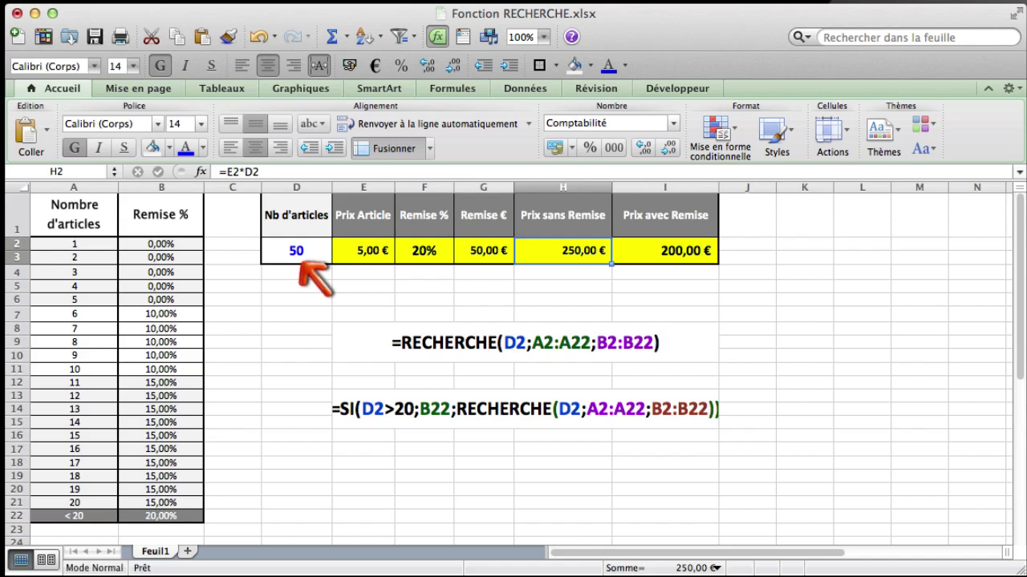
key("Left")
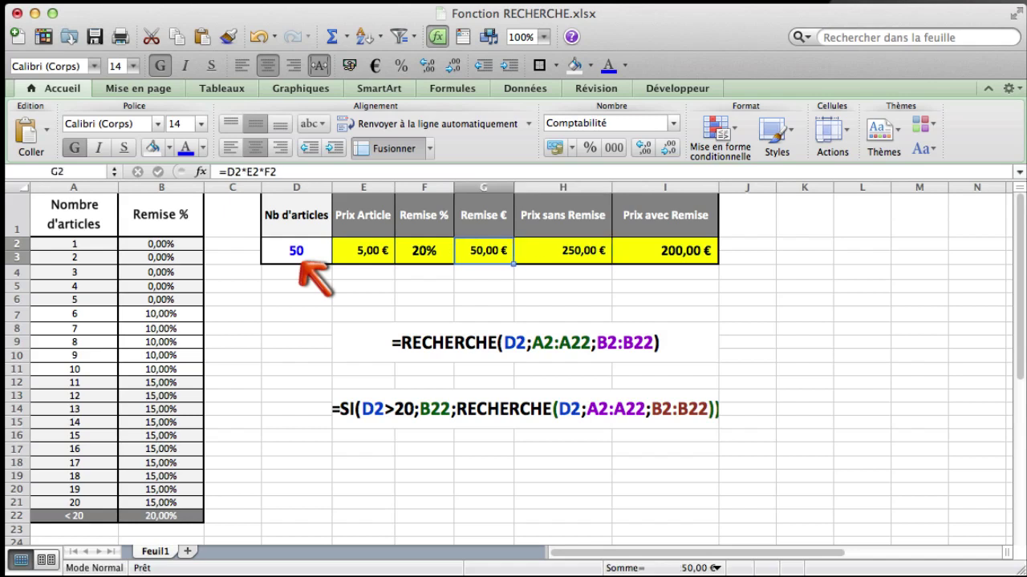
key("Right")
key("Right")
key("Left")
key("Left")
key("Left")
key("Left")
key("Down")
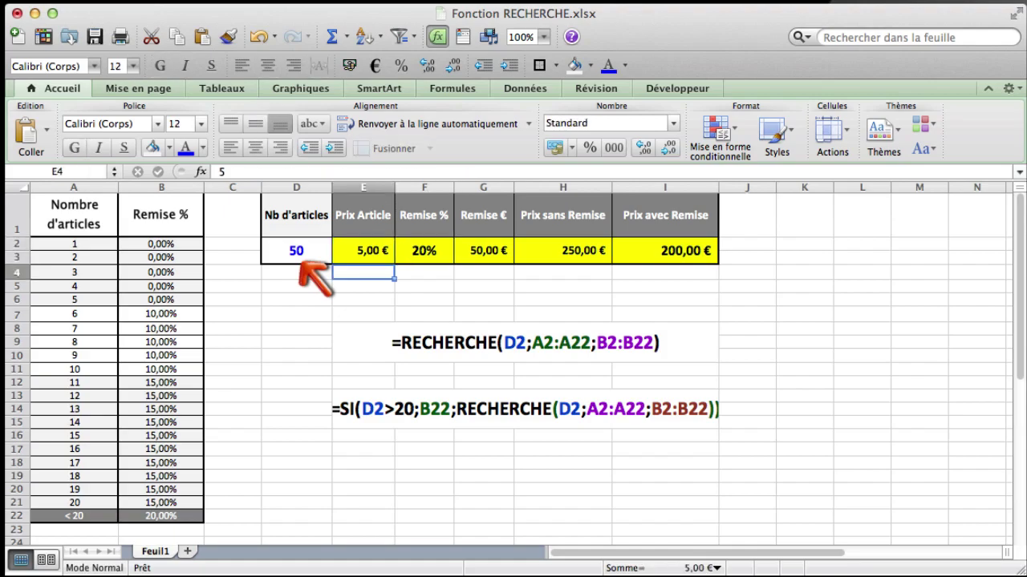